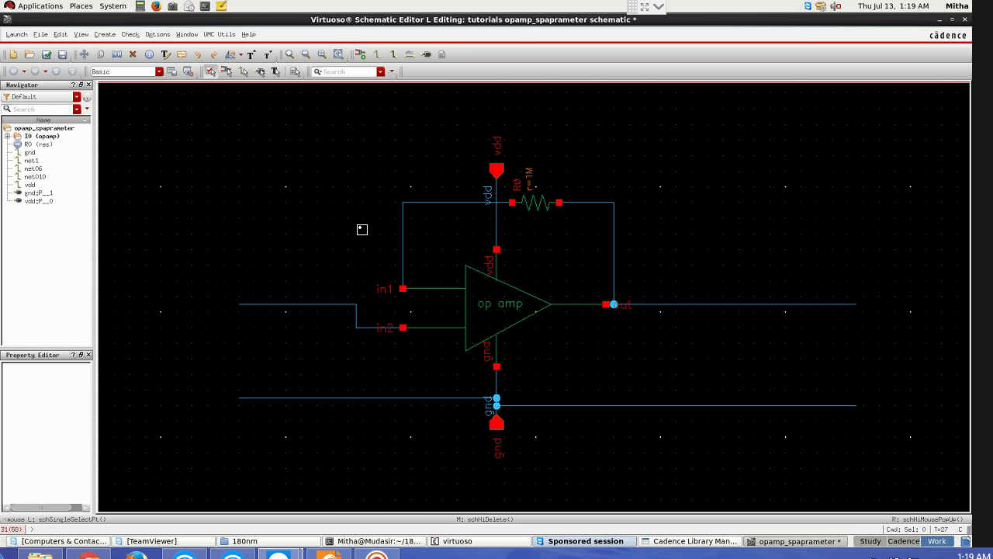
# Place two analogLib port instances, PORT0 and PORT1, at the left and right wire ends.
pyautogui.press('i')
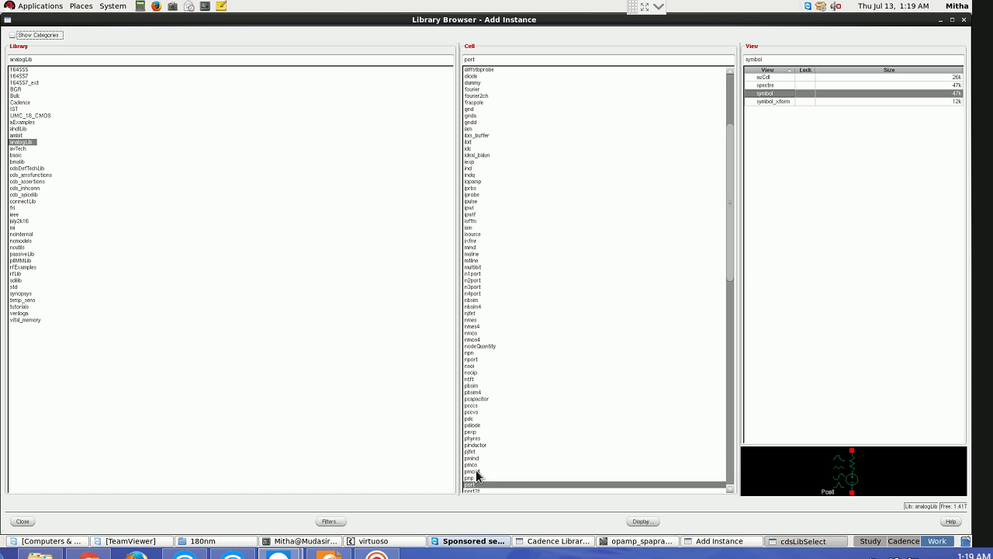
pyautogui.keyDown('ctrl'); pyautogui.click(475, 481); pyautogui.keyUp('ctrl')
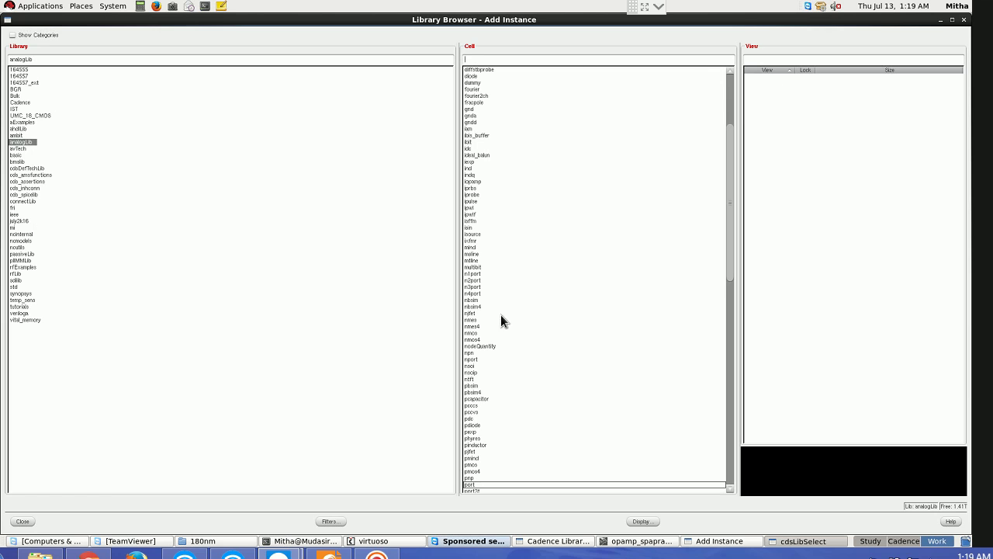
pyautogui.click(474, 484)
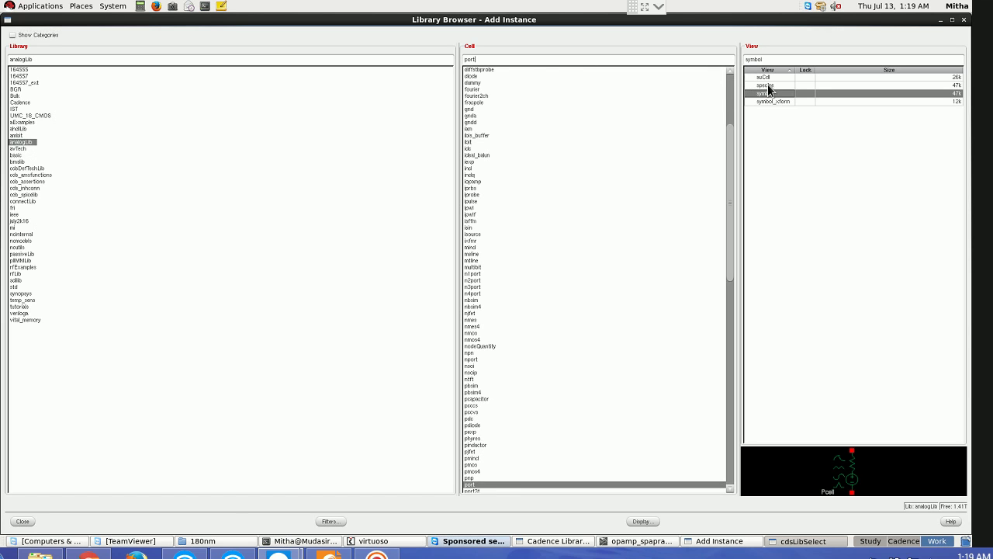
pyautogui.click(22, 520)
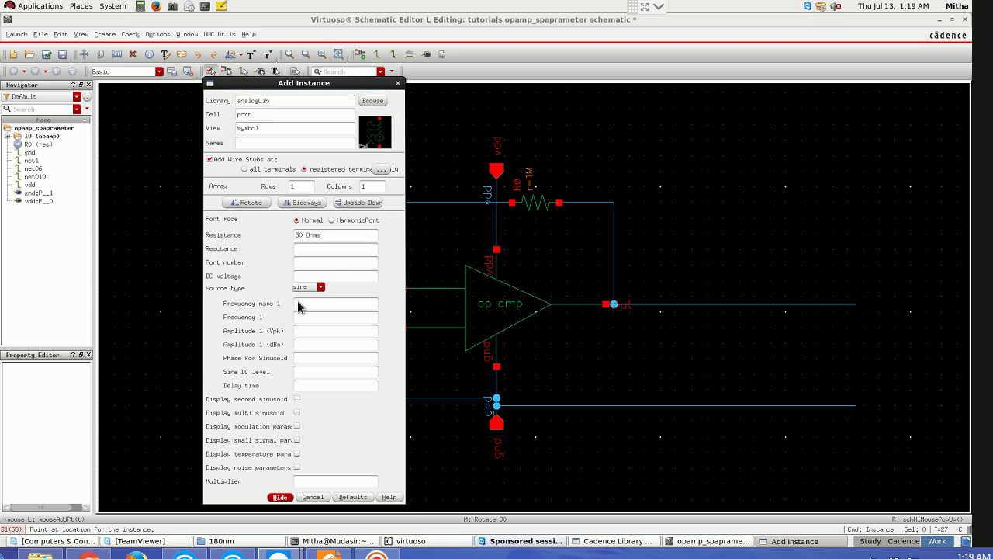
pyautogui.click(279, 497)
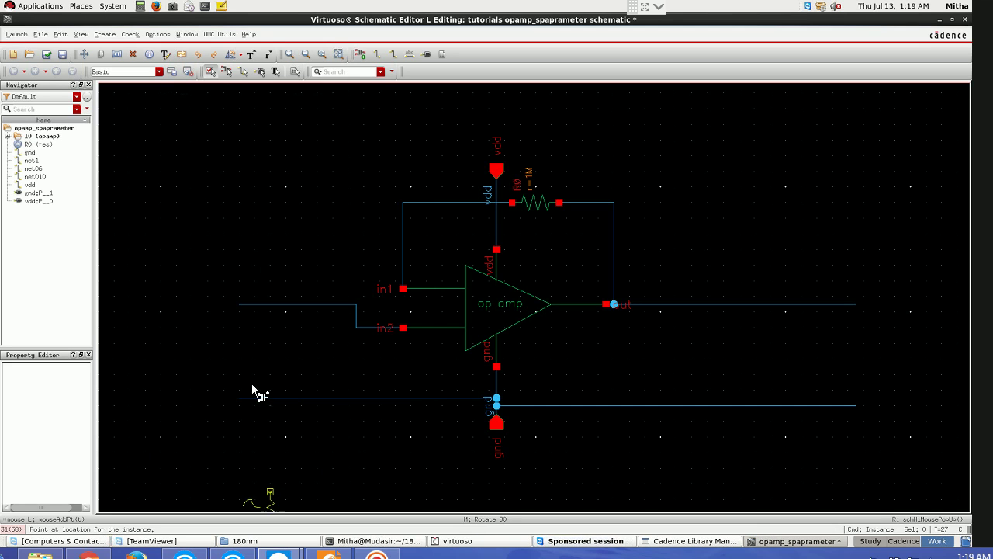
pyautogui.click(239, 304)
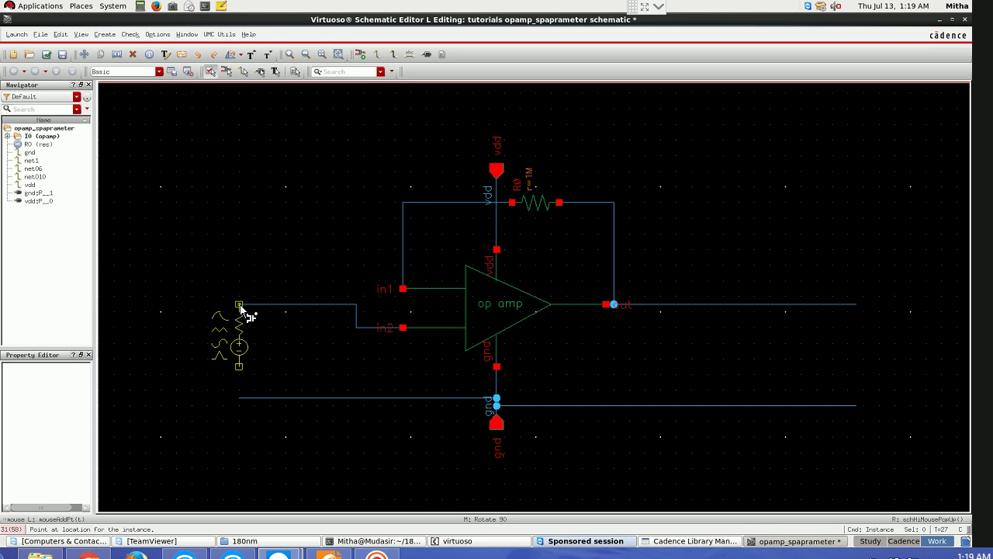
pyautogui.click(849, 304)
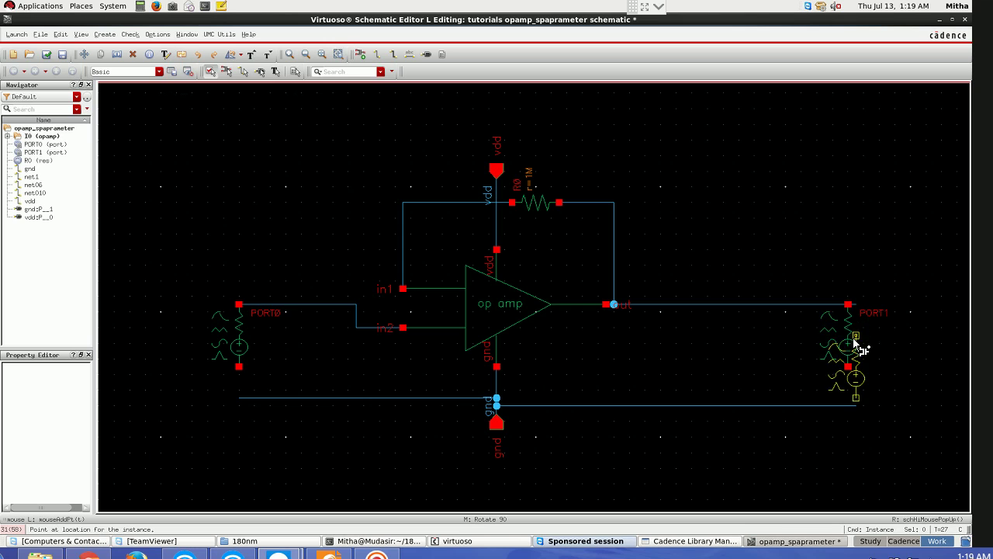
pyautogui.press('Escape')
# Stretch PORT1 between the output and ground, and PORT0 between in2 and ground.
pyautogui.moveTo(838, 279); pyautogui.dragTo(874, 322)
pyautogui.press('s')
pyautogui.click(853, 350)
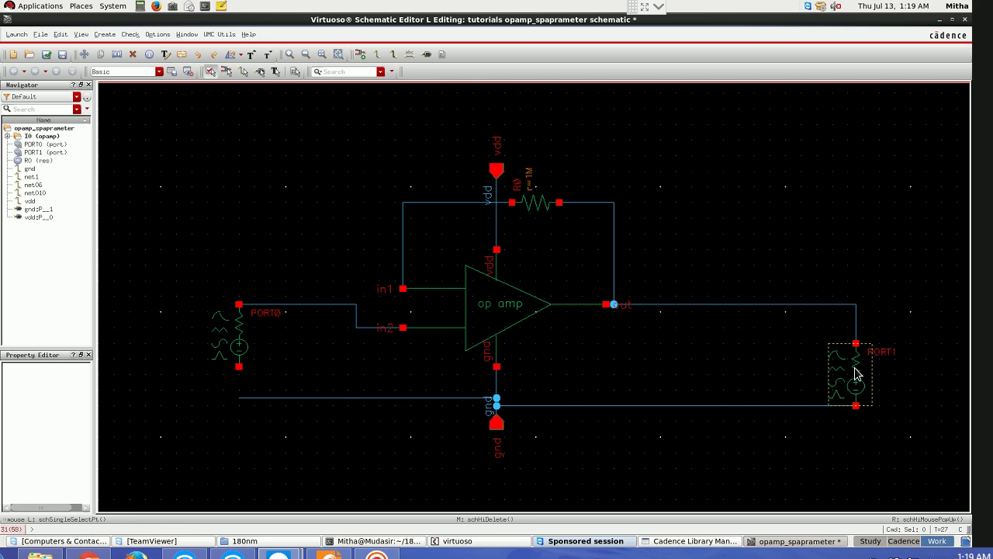
pyautogui.click(858, 354)
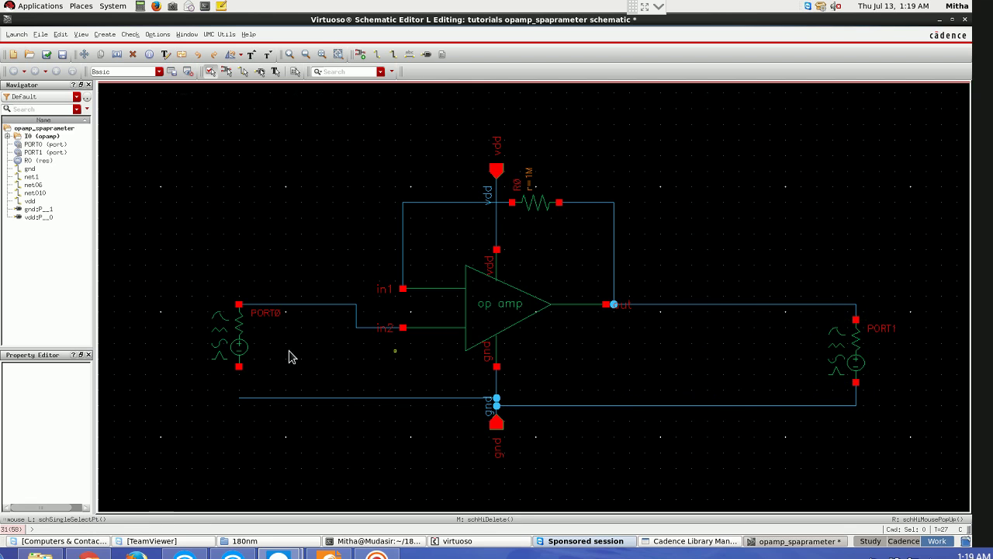
pyautogui.click(239, 341)
pyautogui.press('s')
pyautogui.click(239, 342)
pyautogui.click(215, 335)
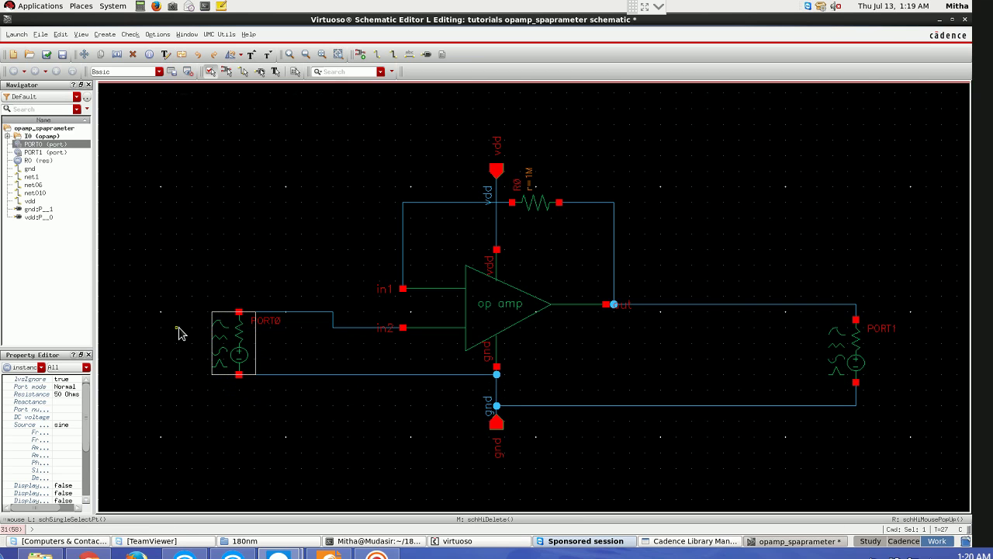
pyautogui.click(238, 351)
# Give PORT0 port number 1, DC voltage 1 V, frequency name Freq and frequency fund Hz.
pyautogui.press('q')
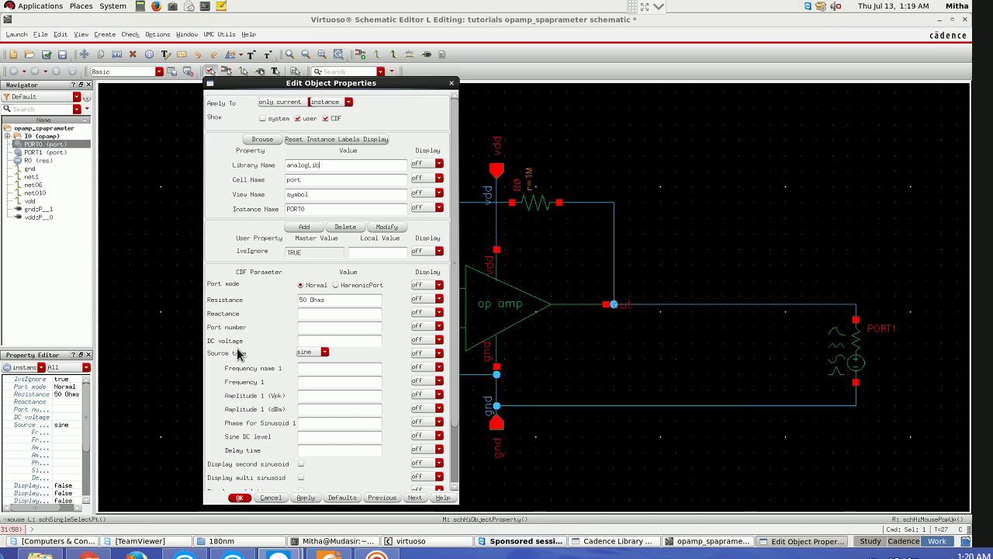
pyautogui.write('1')
pyautogui.click(312, 342)
pyautogui.write('1')
pyautogui.click(314, 367)
pyautogui.write('freq')
pyautogui.press('Tab')
pyautogui.write('fund Hz')
pyautogui.press('Tab')
# Apply PORT0's settings, then change PORT1's source type to dc.
pyautogui.click(242, 497)
pyautogui.click(862, 365)
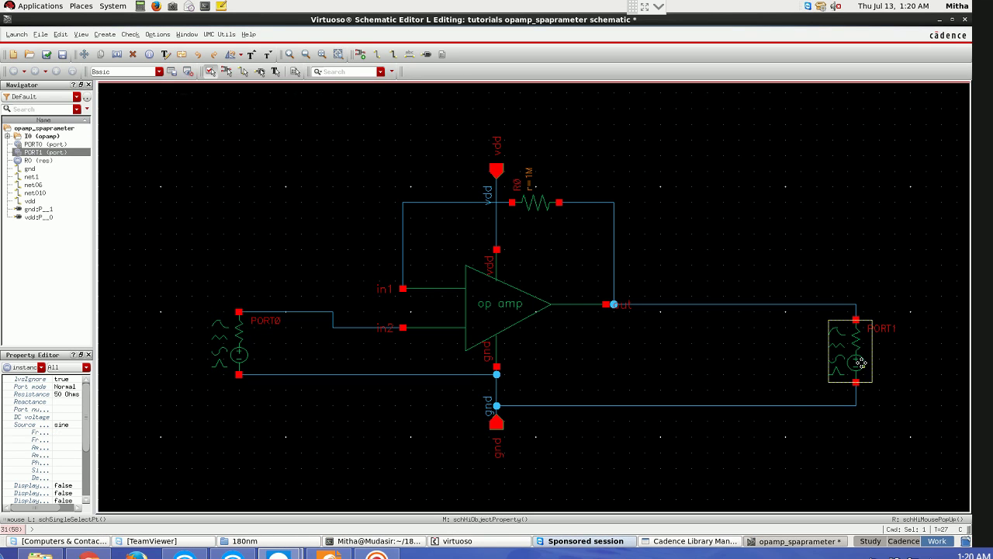
pyautogui.press('q')
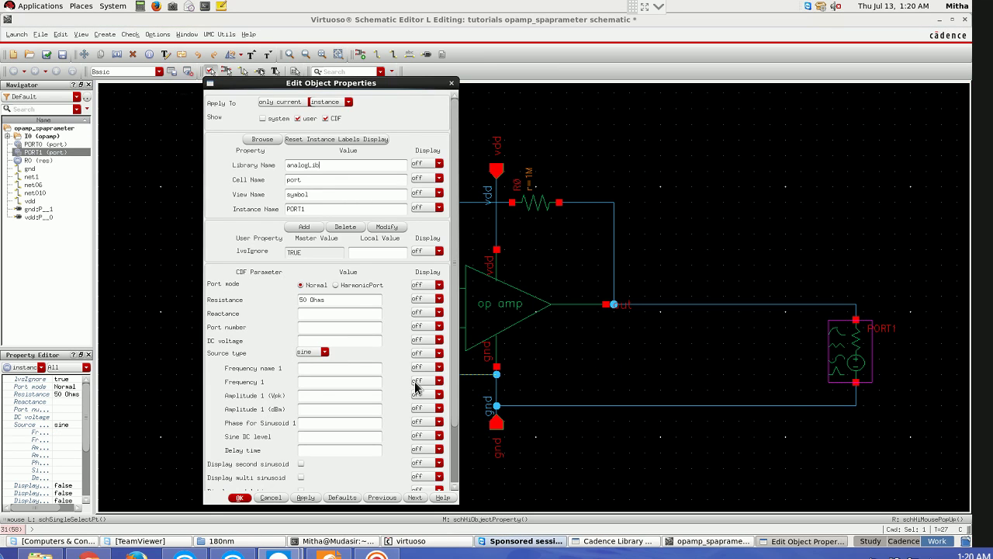
pyautogui.click(318, 352)
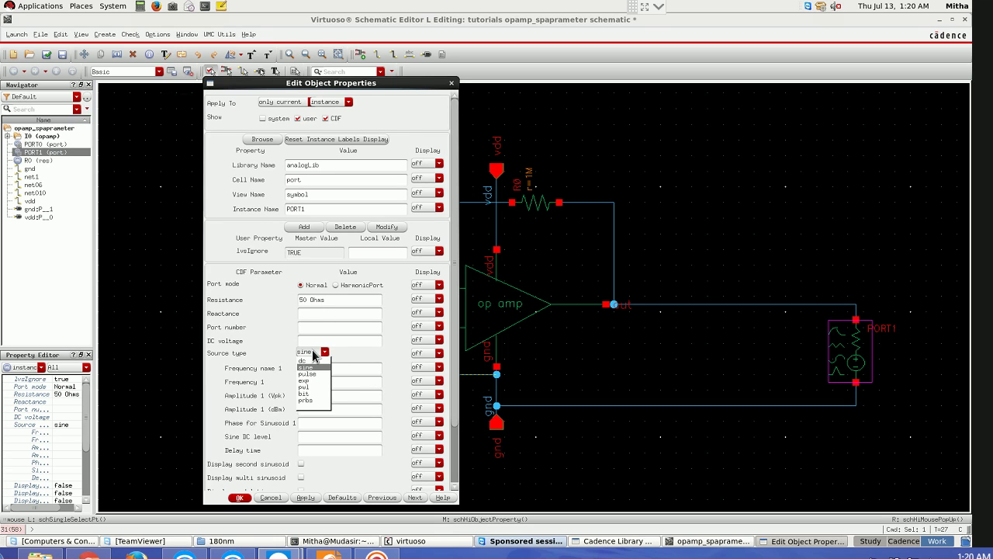
pyautogui.click(302, 360)
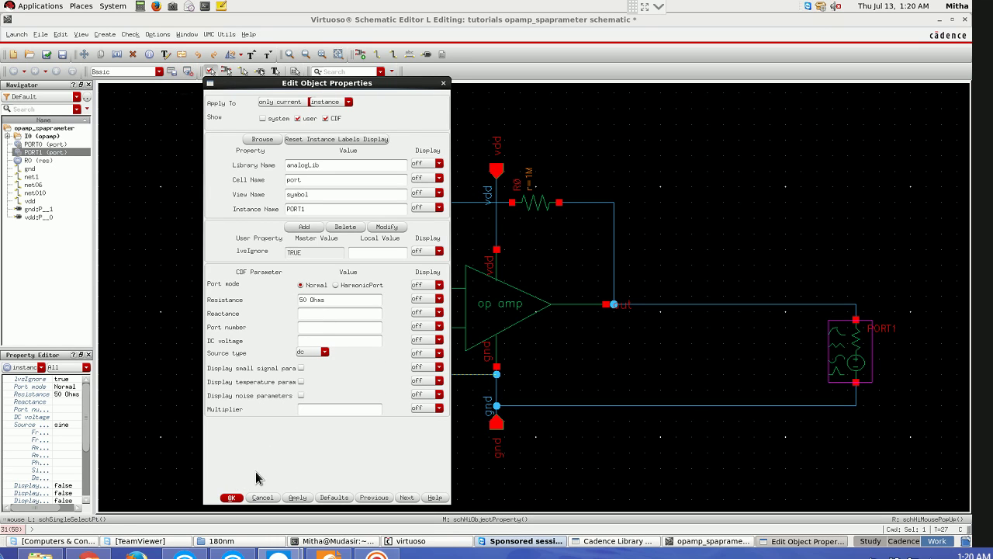
pyautogui.click(231, 497)
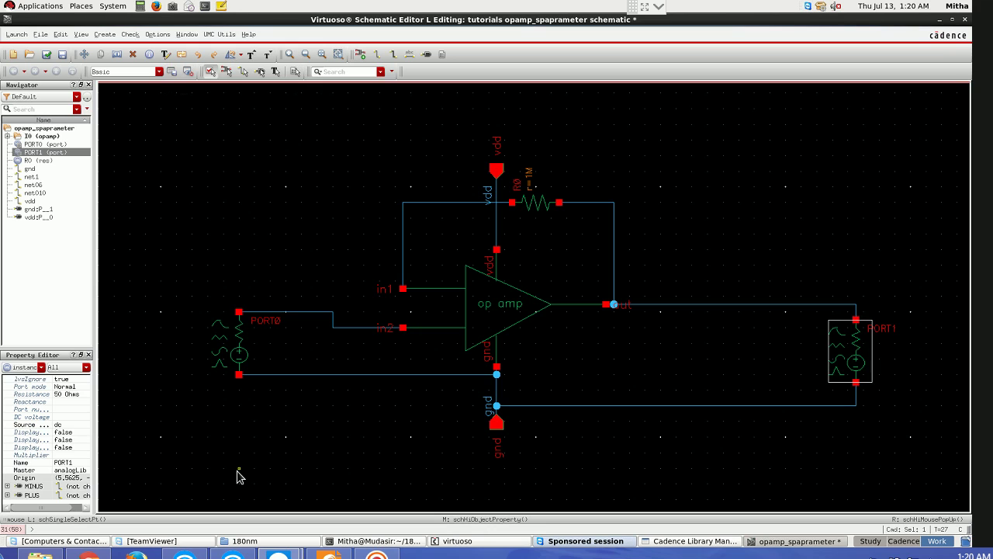
pyautogui.click(199, 418)
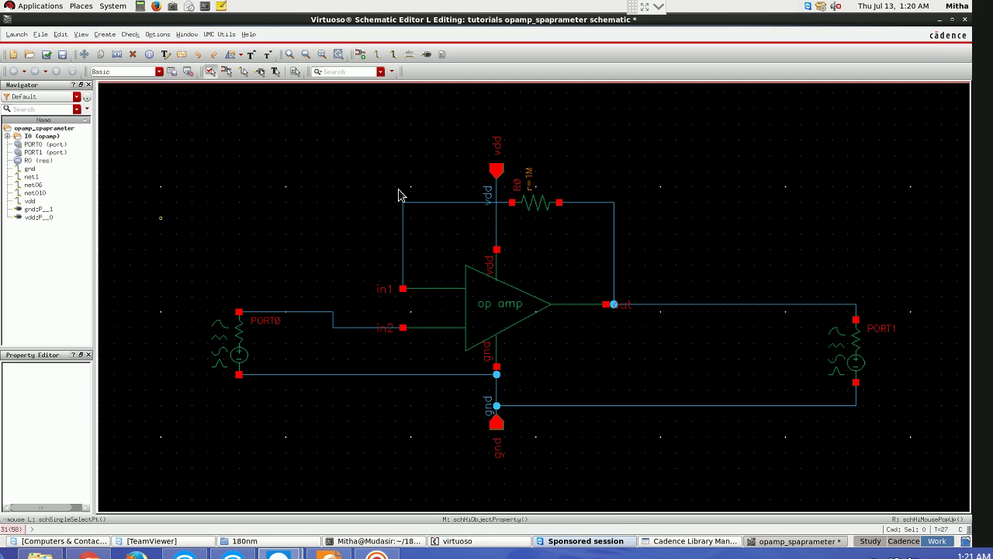
# Check and save the schematic and launch the ADE L environment.
pyautogui.click(47, 56)
pyautogui.click(19, 36)
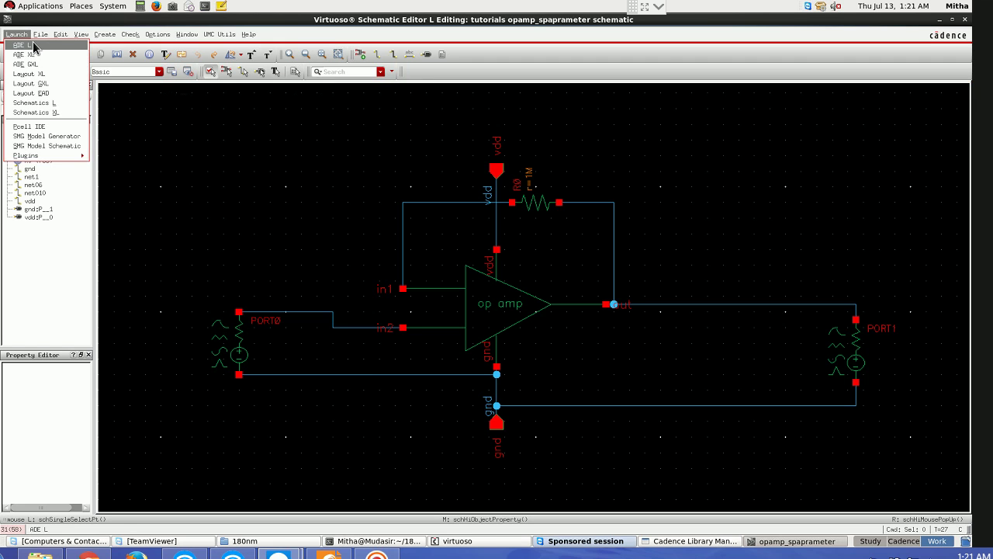
pyautogui.click(22, 45)
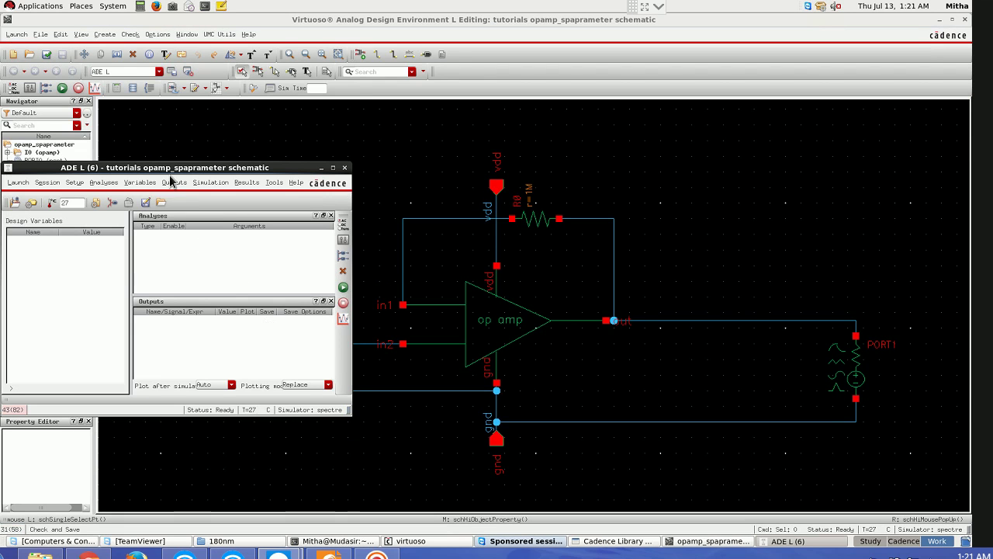
pyautogui.moveTo(217, 168); pyautogui.dragTo(454, 168)
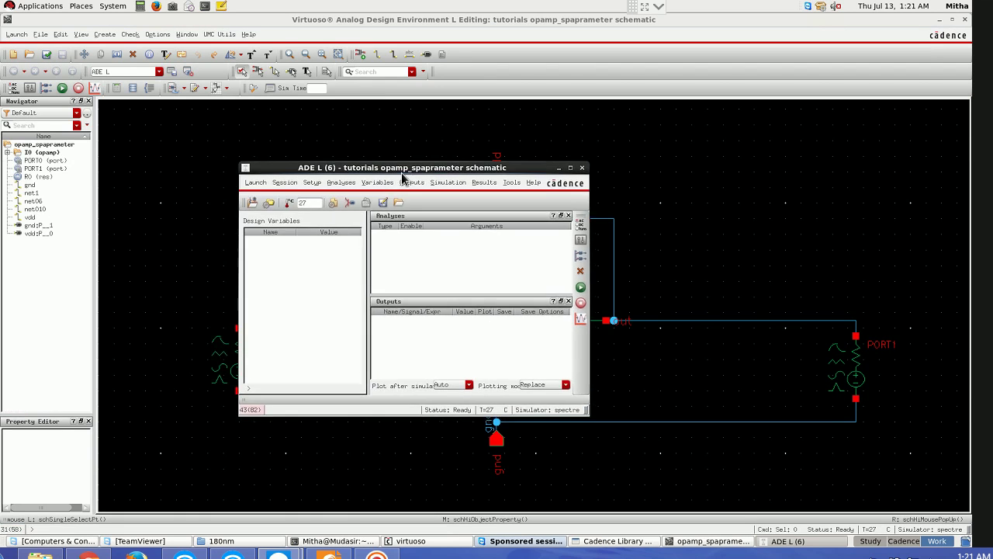
# Enable the gnd stimulus as a DC source at 0 V and apply it.
pyautogui.click(349, 202)
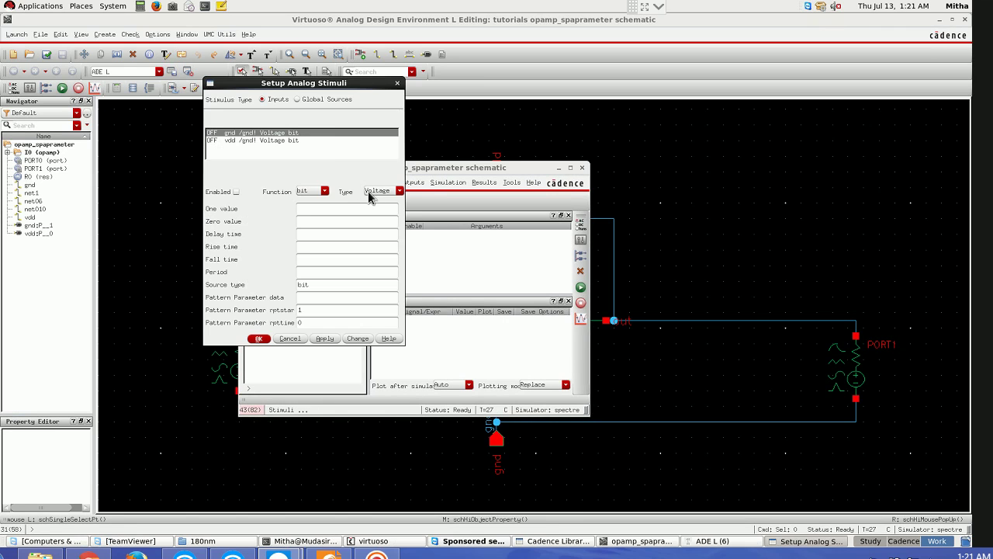
pyautogui.click(236, 191)
pyautogui.click(311, 191)
pyautogui.click(308, 205)
pyautogui.write('0')
pyautogui.click(332, 413)
# Enable the vdd stimulus as a DC source at 1.8 V and confirm.
pyautogui.click(257, 140)
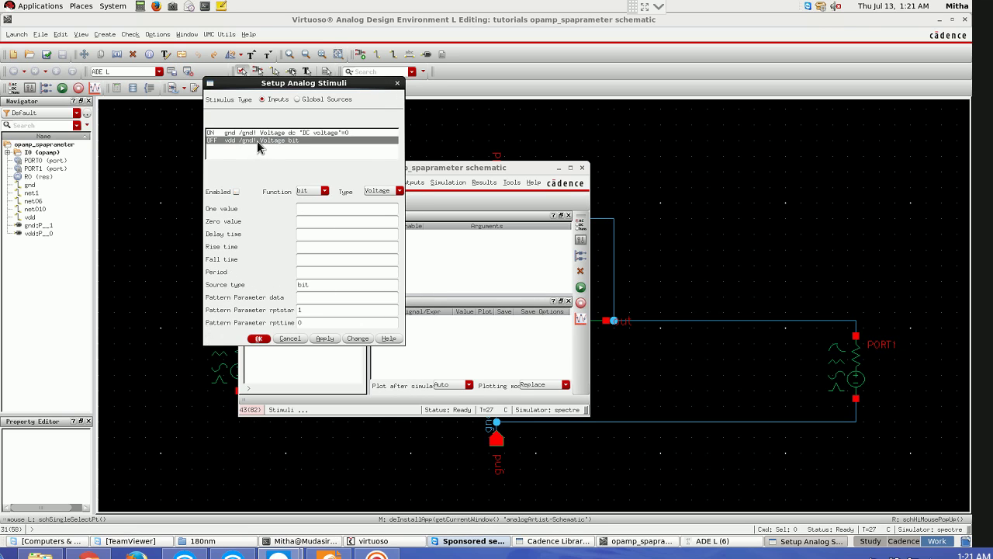
pyautogui.click(236, 192)
pyautogui.click(304, 191)
pyautogui.click(306, 203)
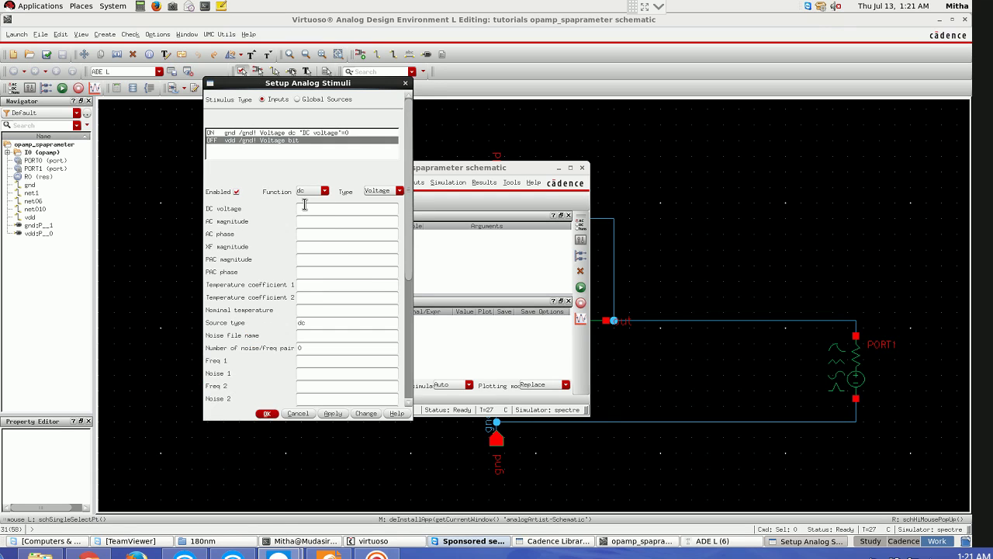
pyautogui.write('1.8')
pyautogui.click(264, 412)
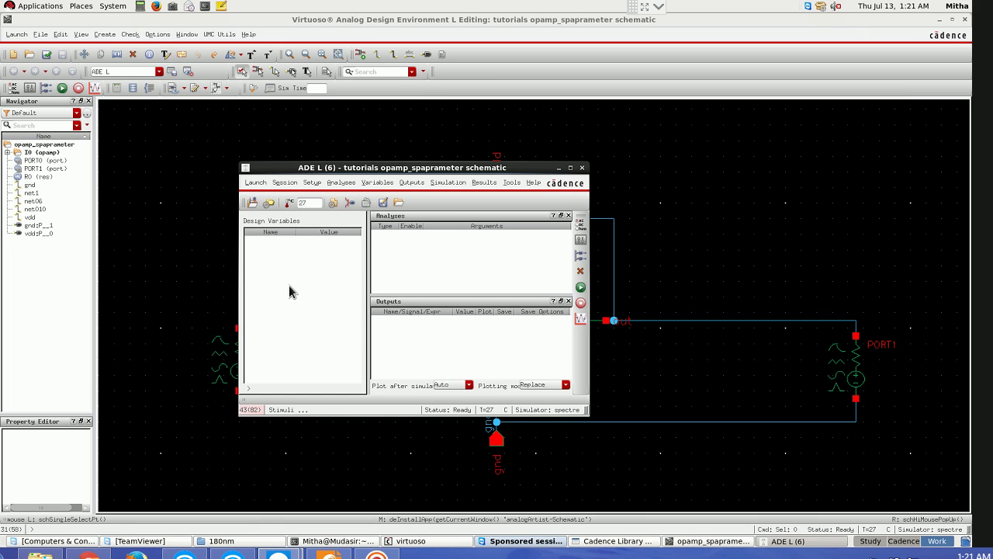
# Copy variables from the cellview, then set amp to -2K and fund to 50K.
pyautogui.click(579, 242)
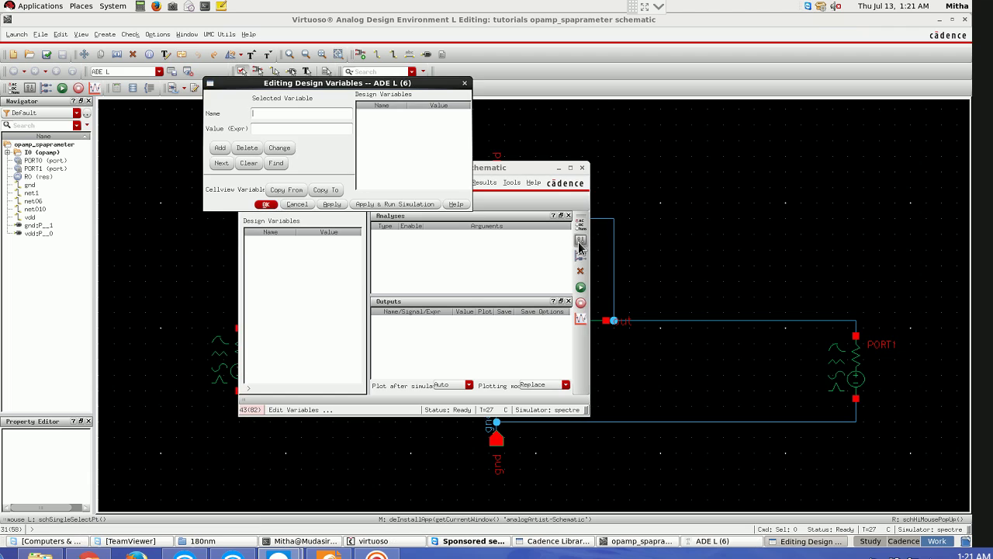
pyautogui.click(294, 191)
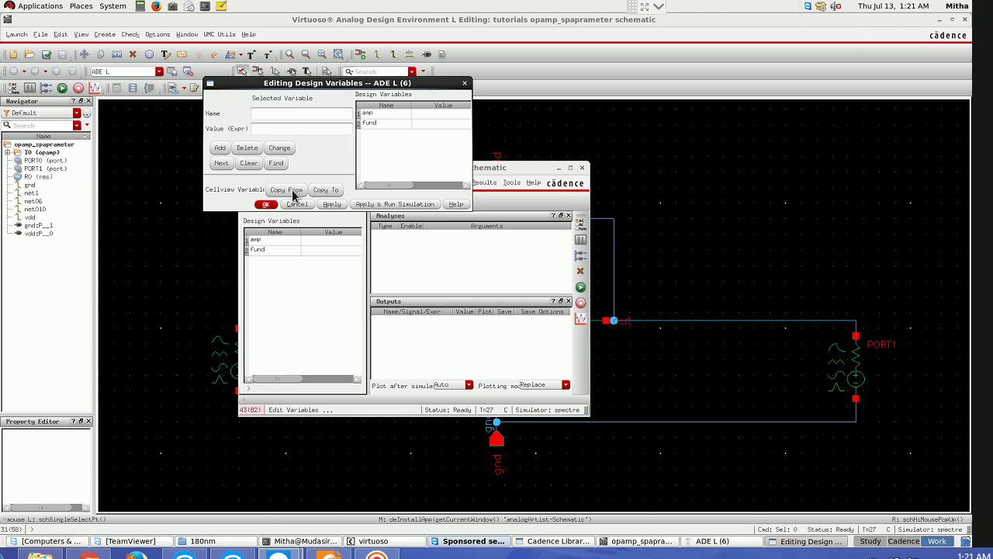
pyautogui.click(381, 112)
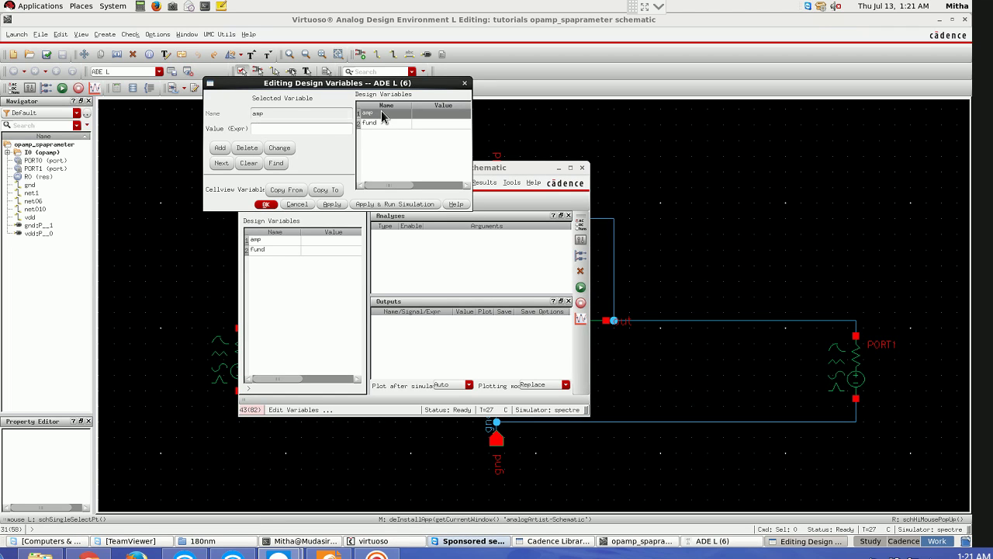
pyautogui.click(316, 130)
pyautogui.write('-2K')
pyautogui.click(331, 204)
pyautogui.click(371, 123)
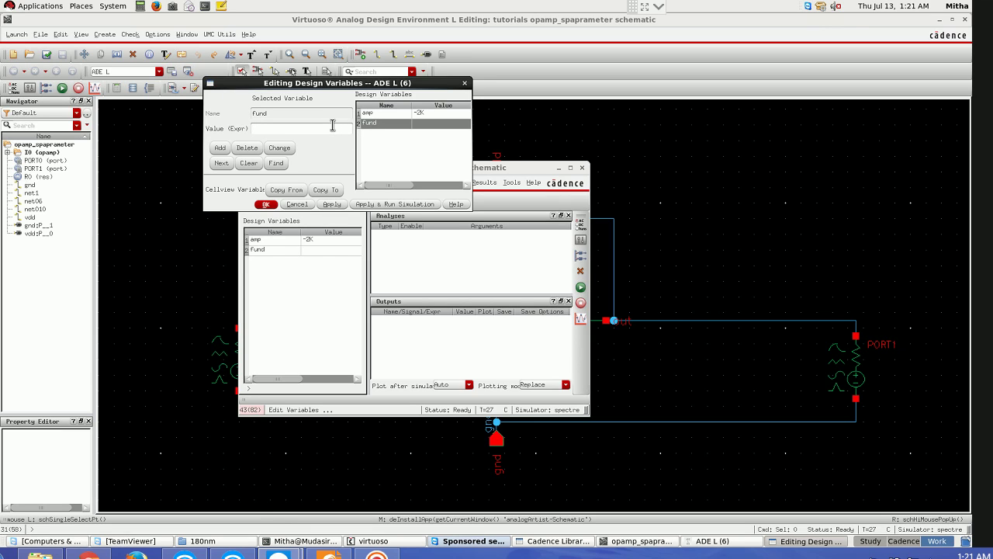
pyautogui.write('50K')
pyautogui.click(265, 205)
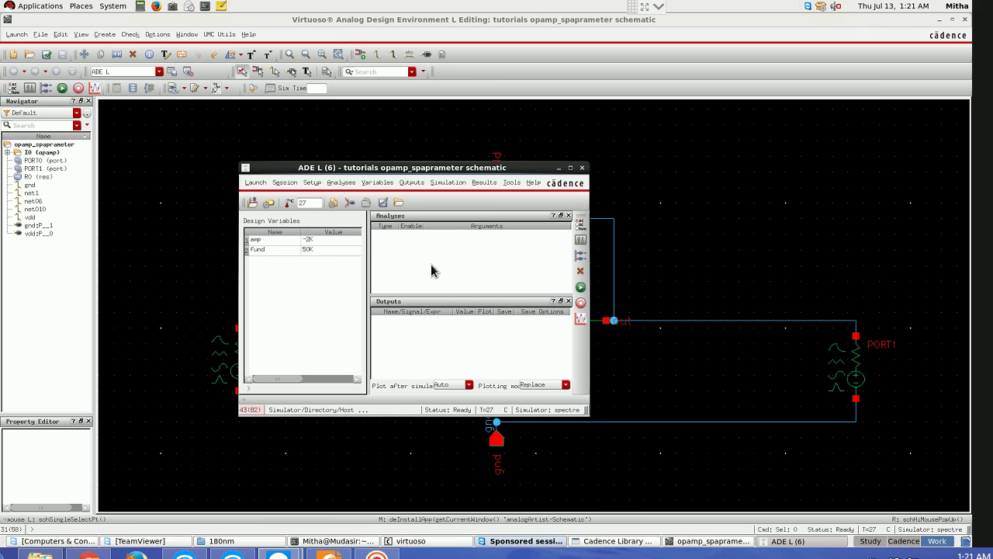
# Choose a PSS analysis with auto-calculated beat frequency, 10 harmonics and moderate accuracy.
pyautogui.click(580, 226)
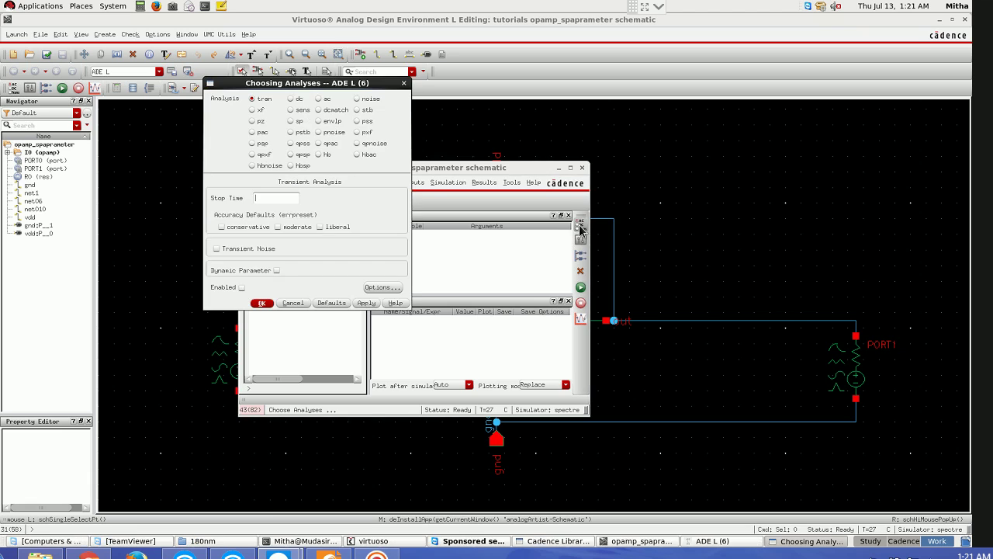
pyautogui.click(358, 121)
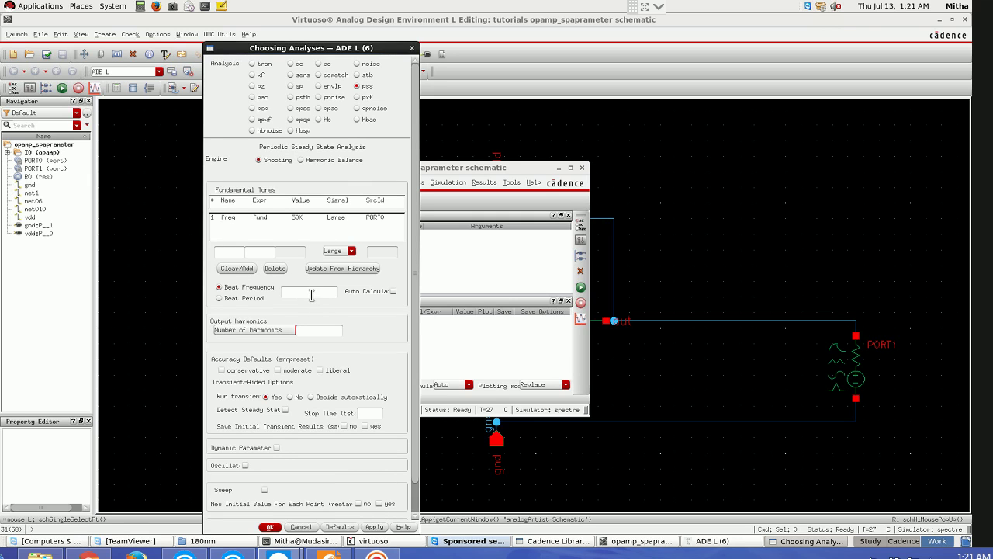
pyautogui.click(368, 290)
pyautogui.write('10')
pyautogui.click(278, 371)
# Enable a parameter sweep on the amp variable.
pyautogui.scroll(-1, 294, 444)
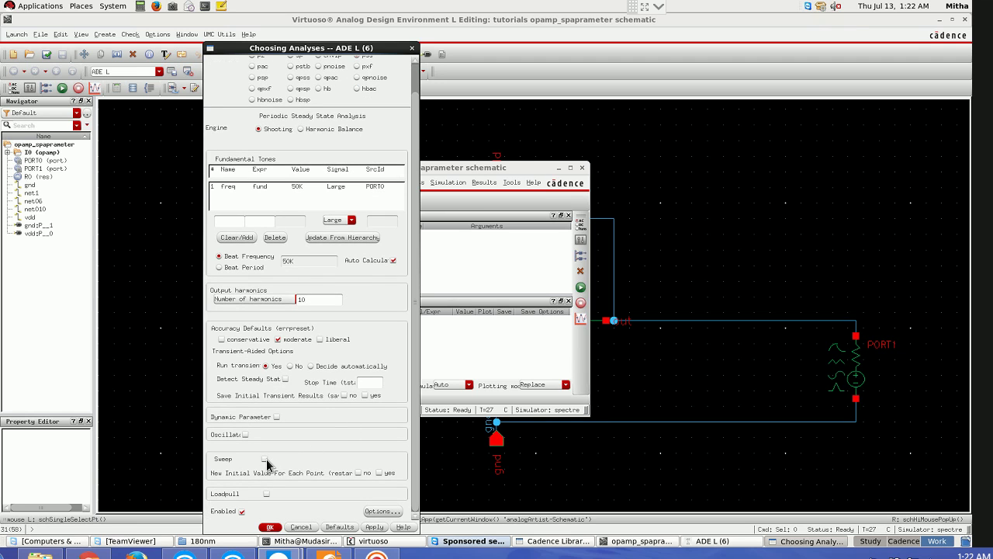
pyautogui.click(264, 459)
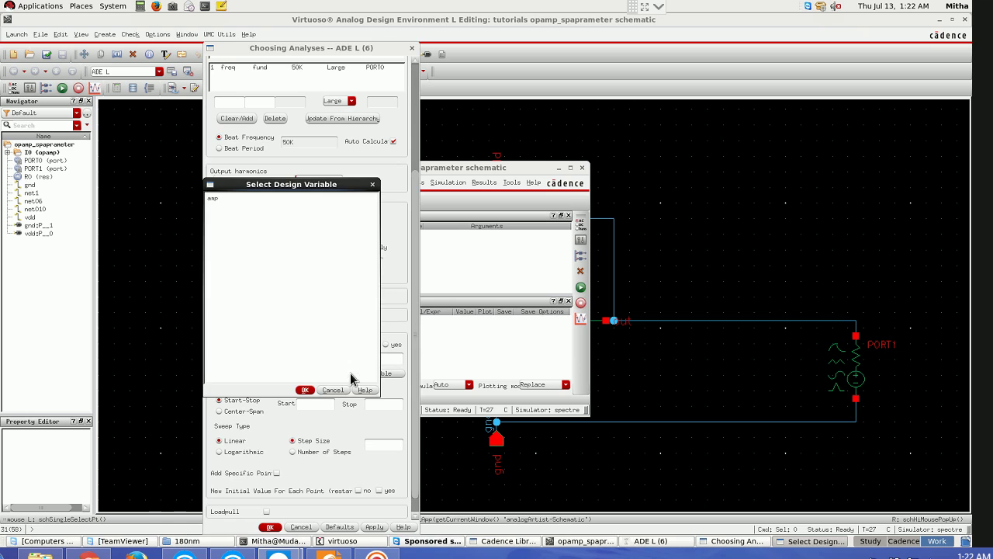
pyautogui.click(212, 199)
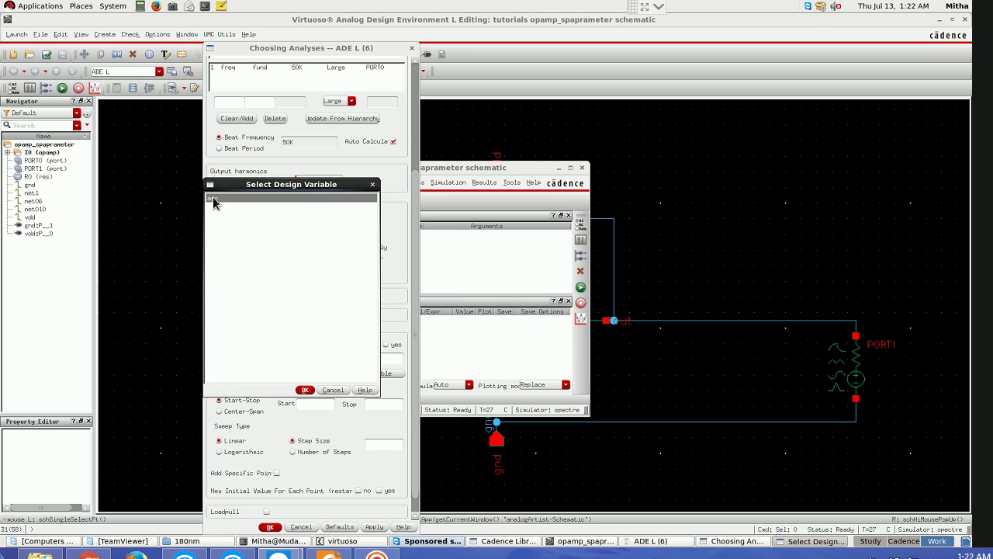
pyautogui.click(304, 390)
pyautogui.moveTo(300, 48)
pyautogui.mouseDown()
pyautogui.moveTo(141, 48)
pyautogui.moveTo(305, 48)
pyautogui.mouseUp()
# Sweep amp from -4K to 4K in 20 steps and confirm the PSS setup.
pyautogui.click(319, 403)
pyautogui.write('-4K')
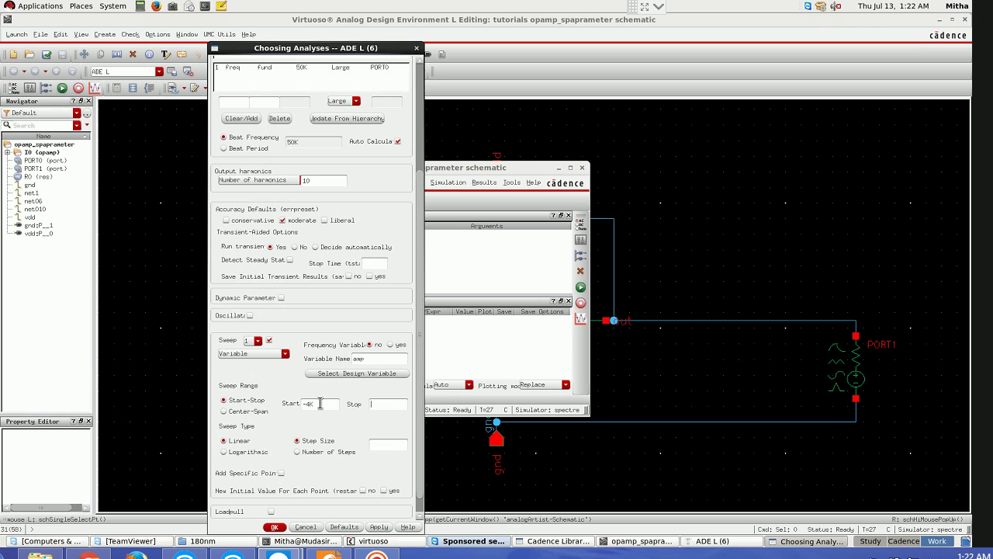
pyautogui.write('4K')
pyautogui.click(339, 450)
pyautogui.scroll(-2, 338, 431)
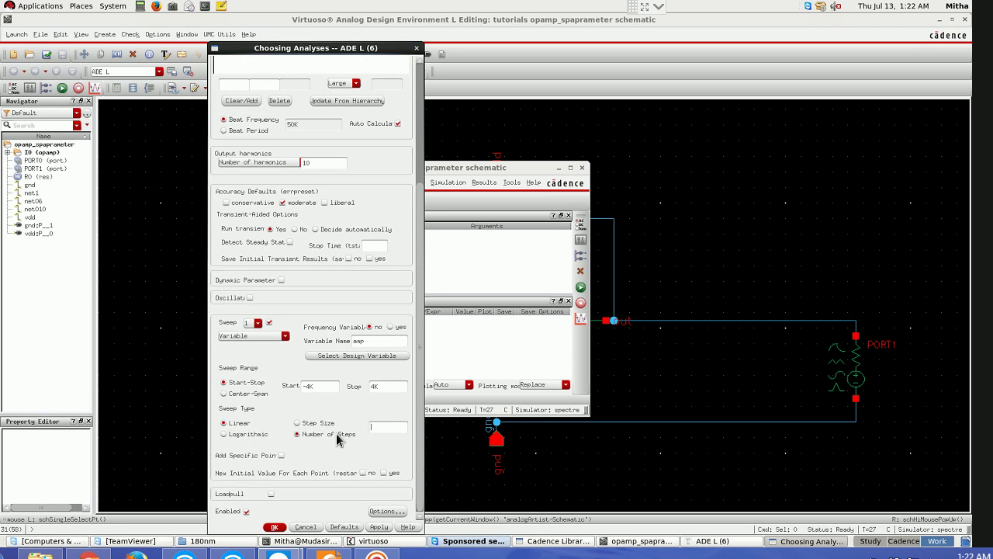
pyautogui.click(391, 429)
pyautogui.write('20')
pyautogui.scroll(7, 356, 260)
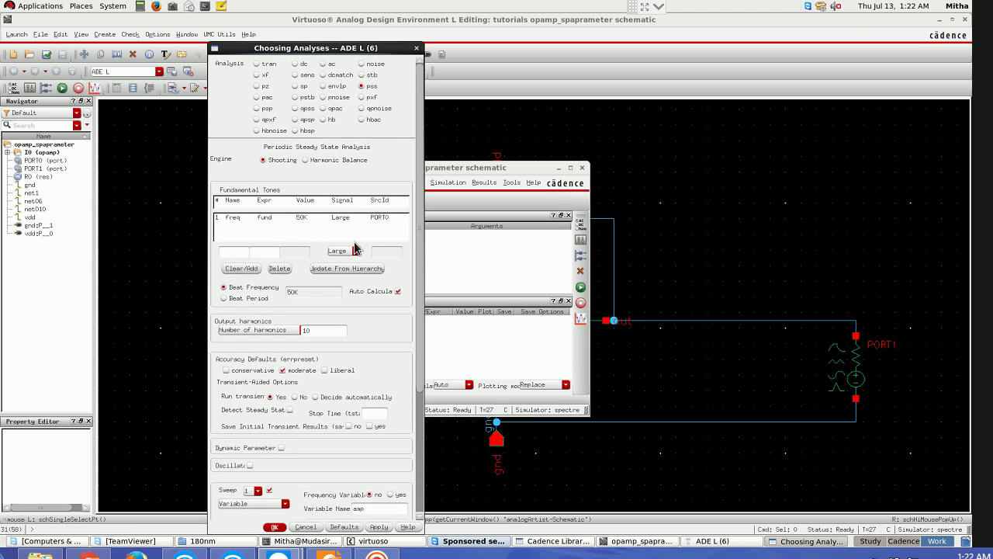
pyautogui.scroll(-3, 355, 208)
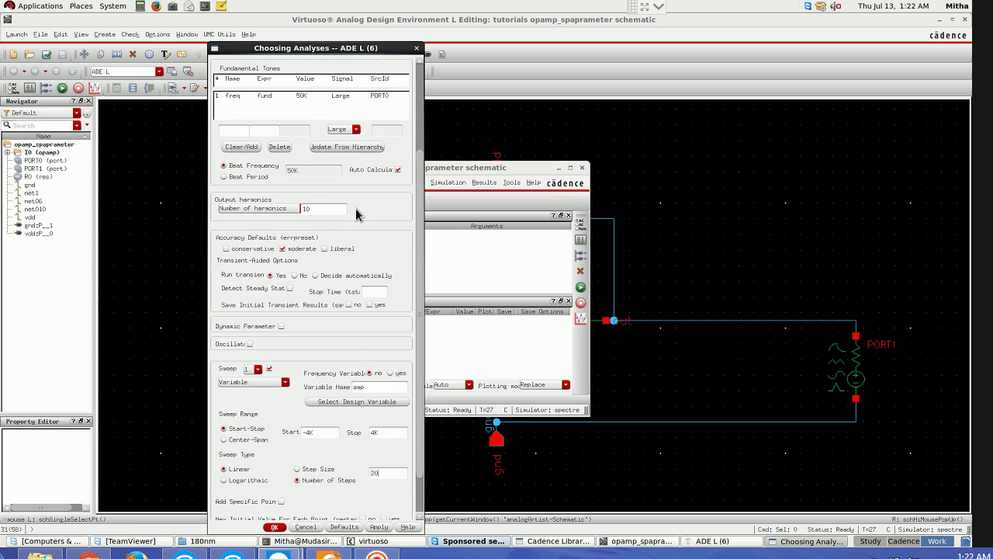
pyautogui.scroll(-1, 355, 208)
pyautogui.click(274, 527)
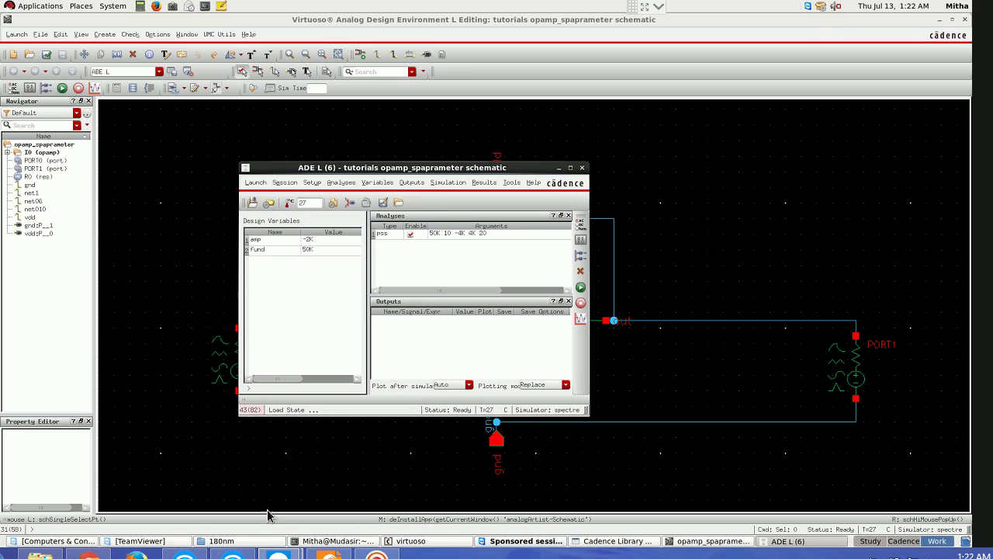
# Netlist and run the PSS amp sweep simulation.
pyautogui.click(581, 287)
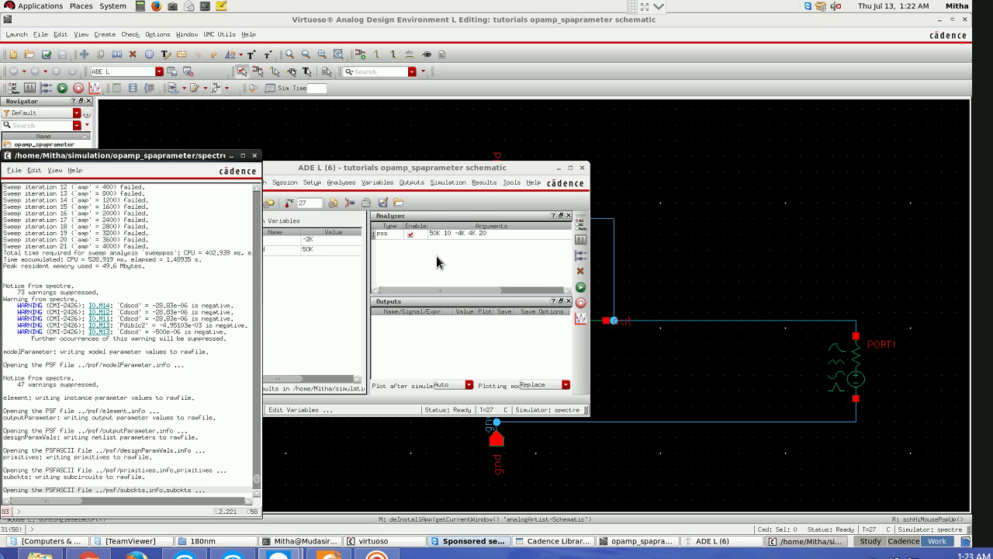
# Plot PORT0's compression point at the 50K first-order harmonic from the Direct Plot Form.
pyautogui.click(485, 182)
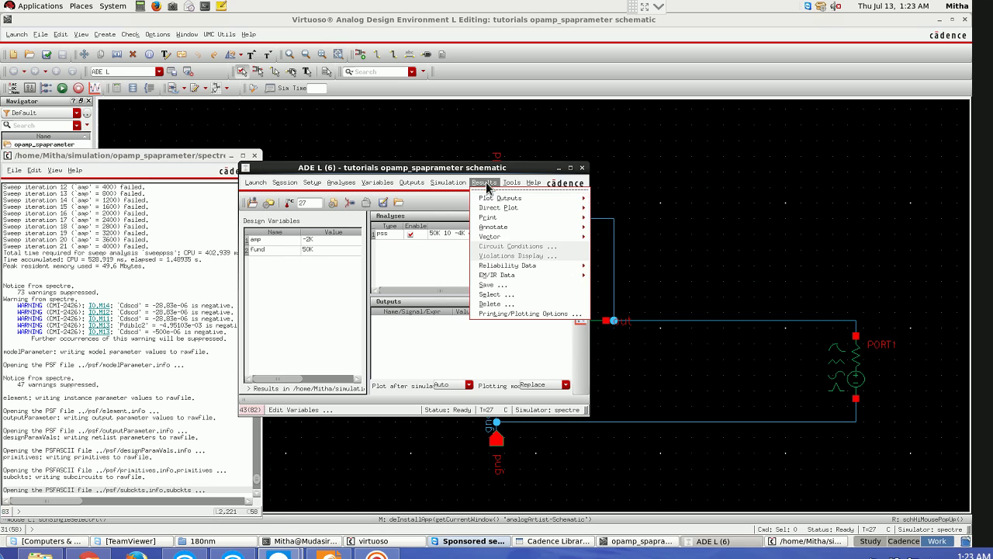
pyautogui.moveTo(490, 208)
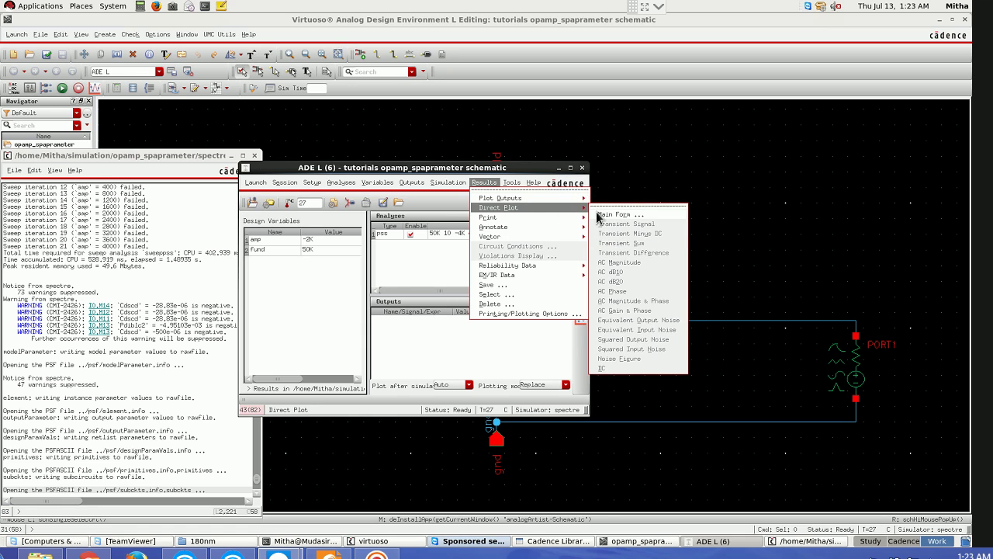
pyautogui.click(606, 215)
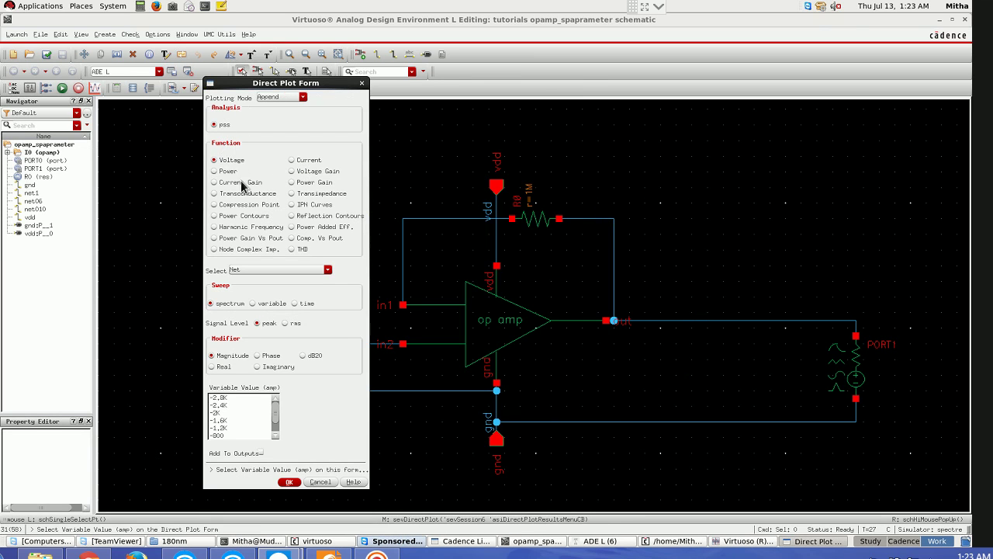
pyautogui.click(215, 204)
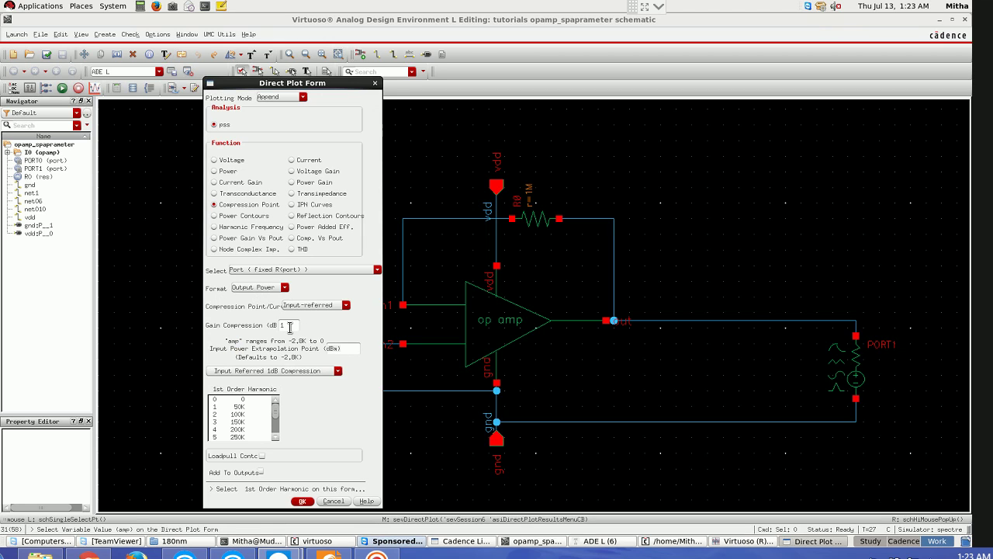
pyautogui.click(242, 409)
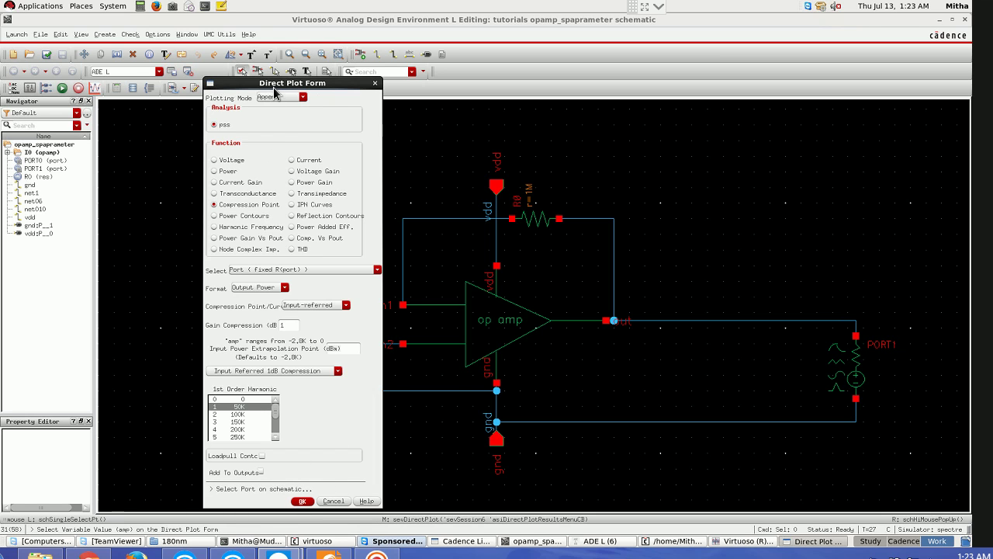
pyautogui.moveTo(273, 87); pyautogui.dragTo(570, 81)
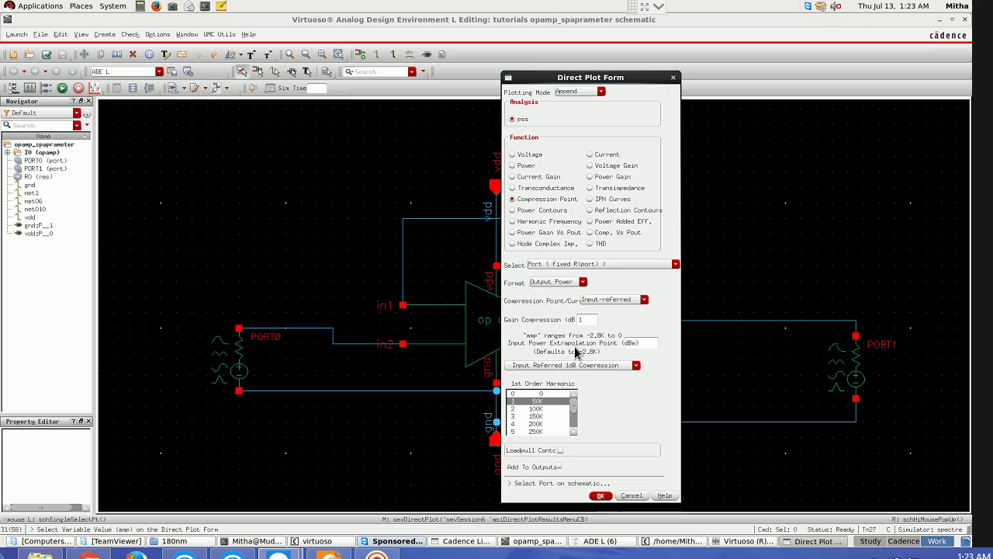
pyautogui.click(604, 482)
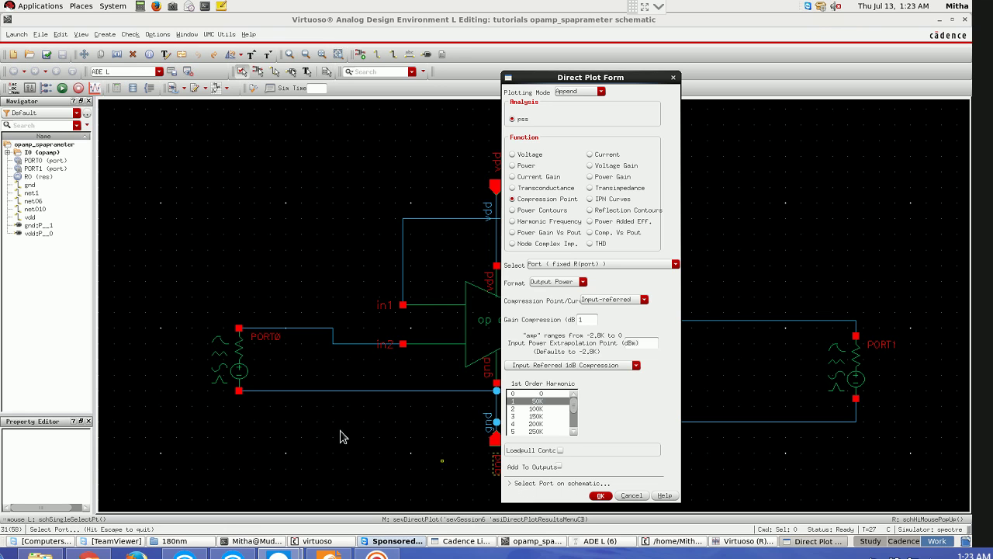
pyautogui.click(239, 369)
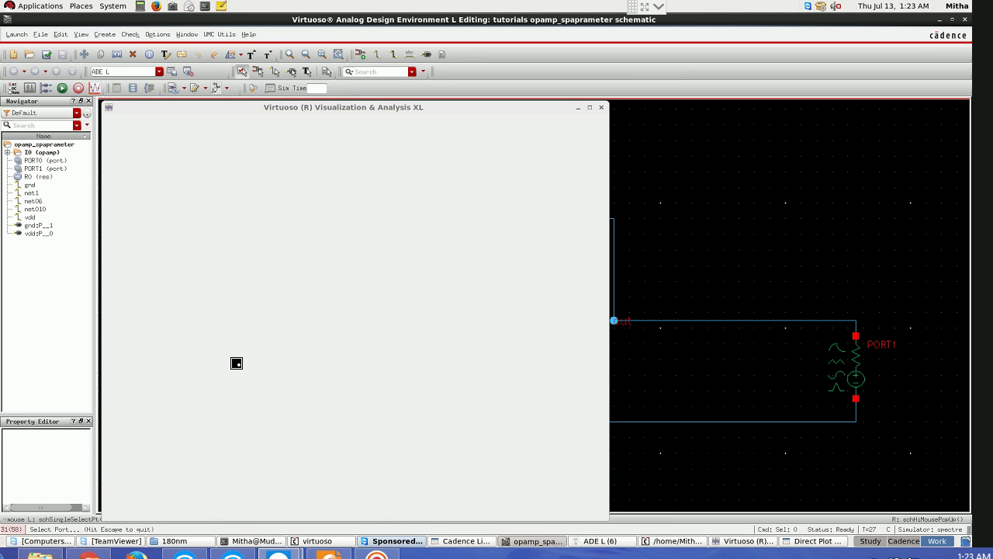
# Maximize the compression plot, move the 1dB label above the curve, then close it.
pyautogui.click(589, 107)
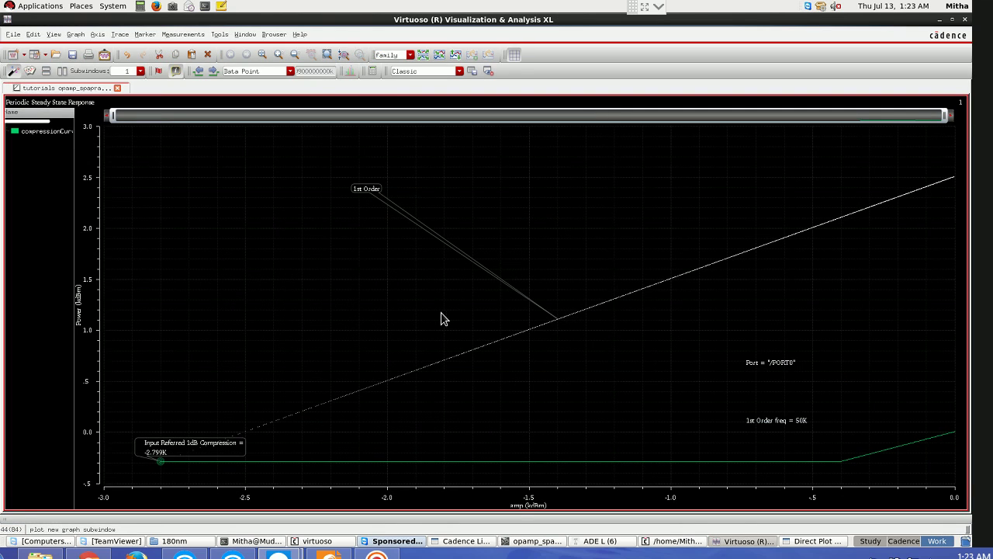
pyautogui.moveTo(191, 445); pyautogui.dragTo(176, 296)
pyautogui.moveTo(161, 464)
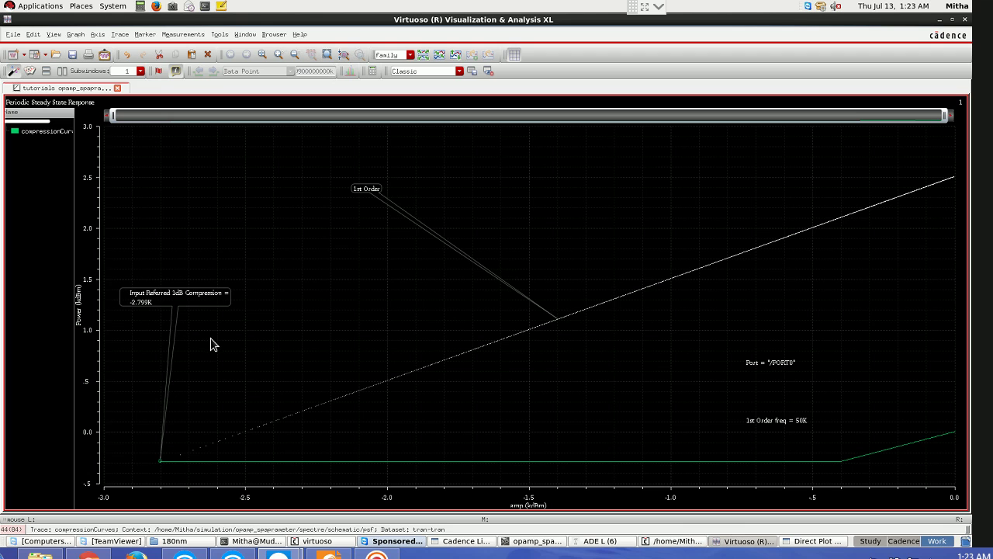
pyautogui.click(965, 22)
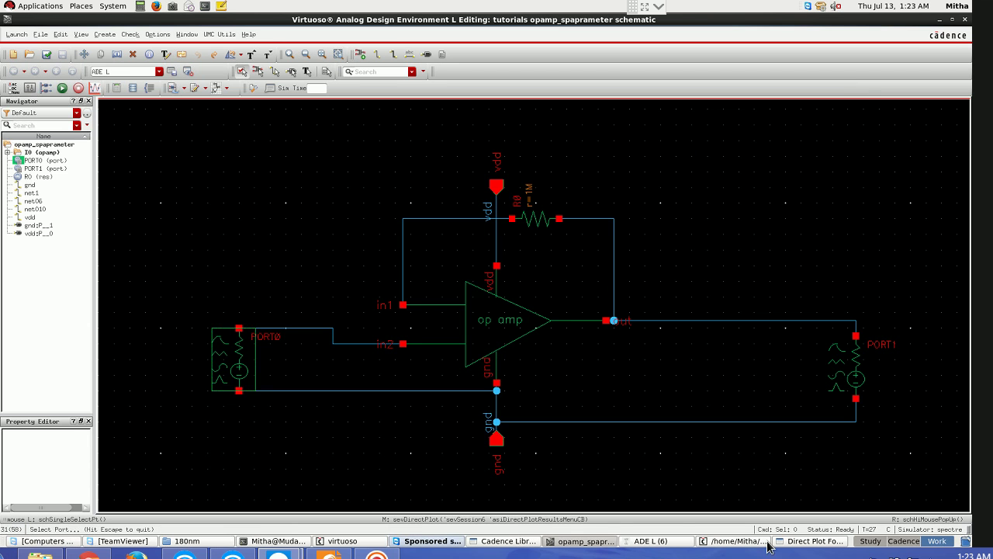
# Plot the output net's PSS voltage spectrum in dB20 at amp -2K.
pyautogui.click(811, 540)
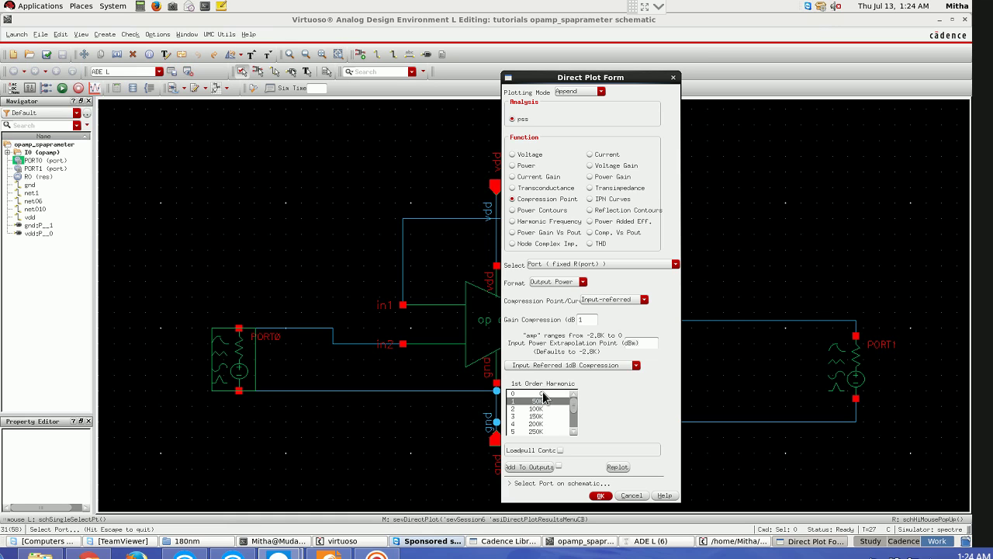
pyautogui.click(525, 154)
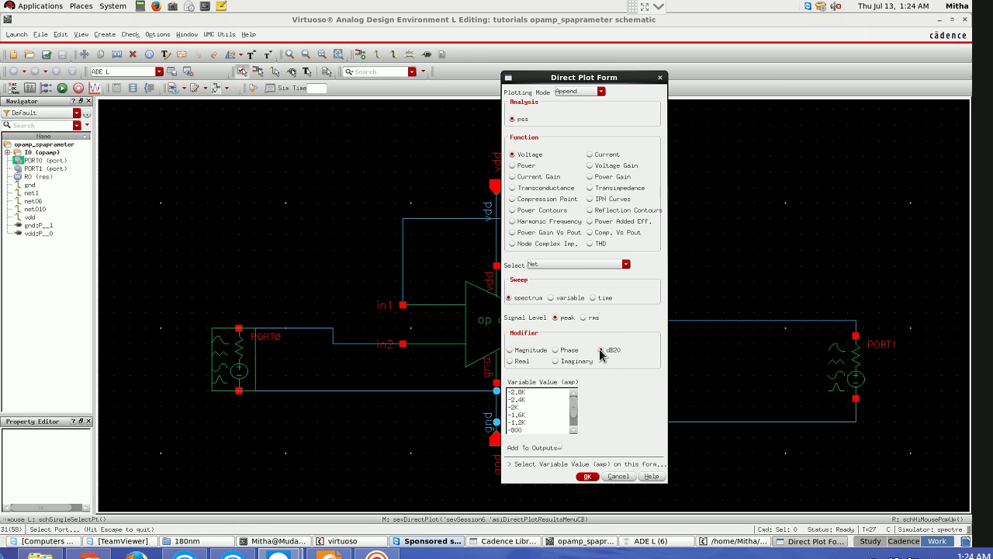
pyautogui.click(516, 408)
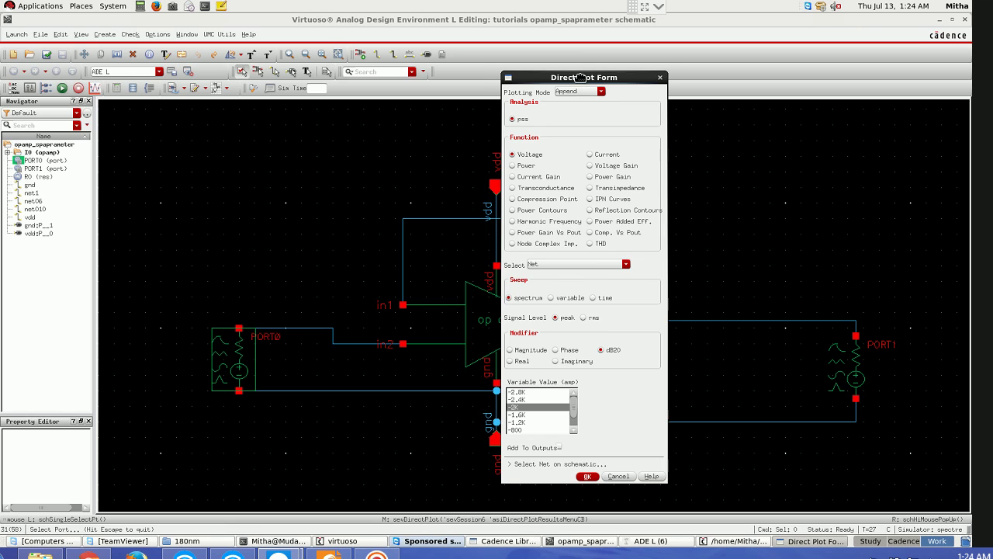
pyautogui.moveTo(583, 78); pyautogui.dragTo(405, 74)
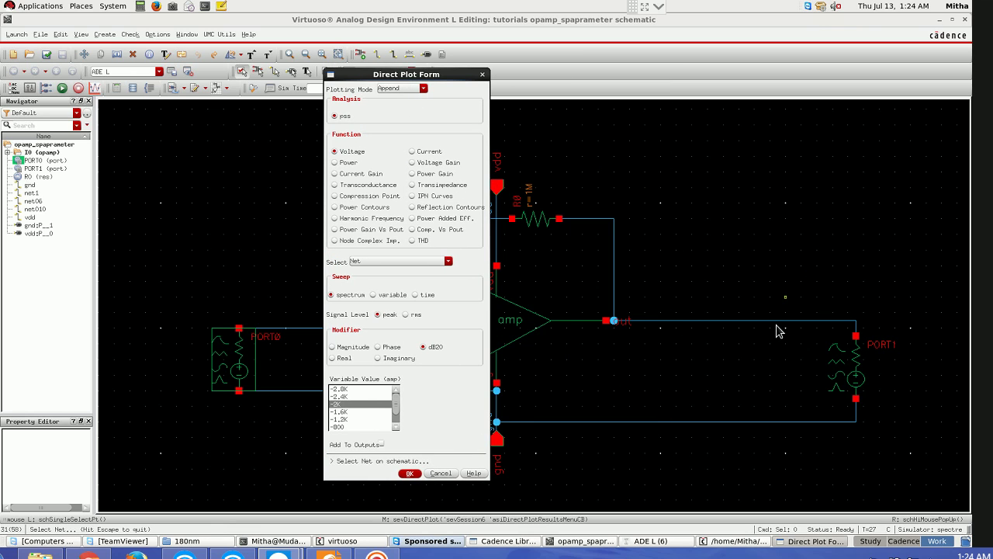
pyautogui.click(705, 327)
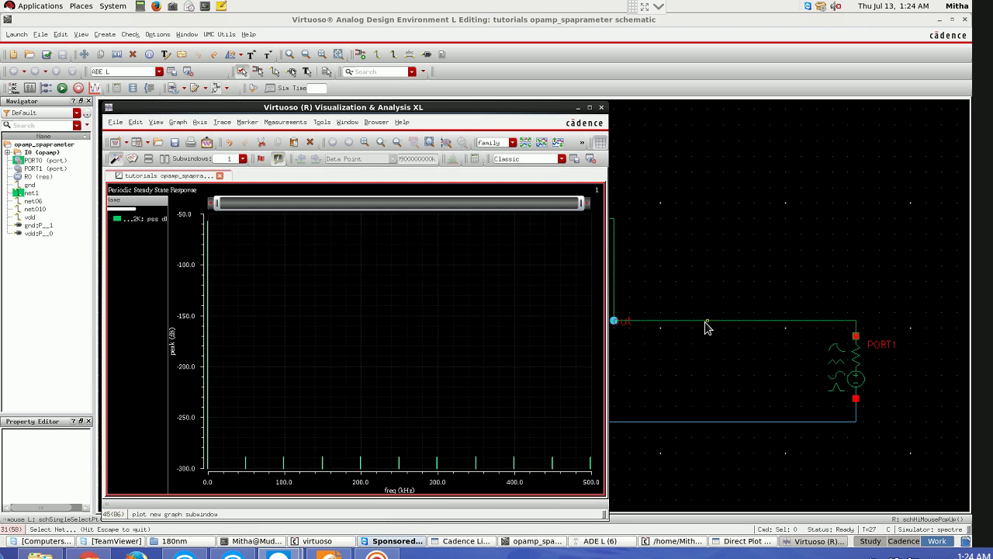
# Maximize the Visualization & Analysis XL spectrum window, then close it to return to the opamp_spparameter schematic.
pyautogui.click(588, 107)
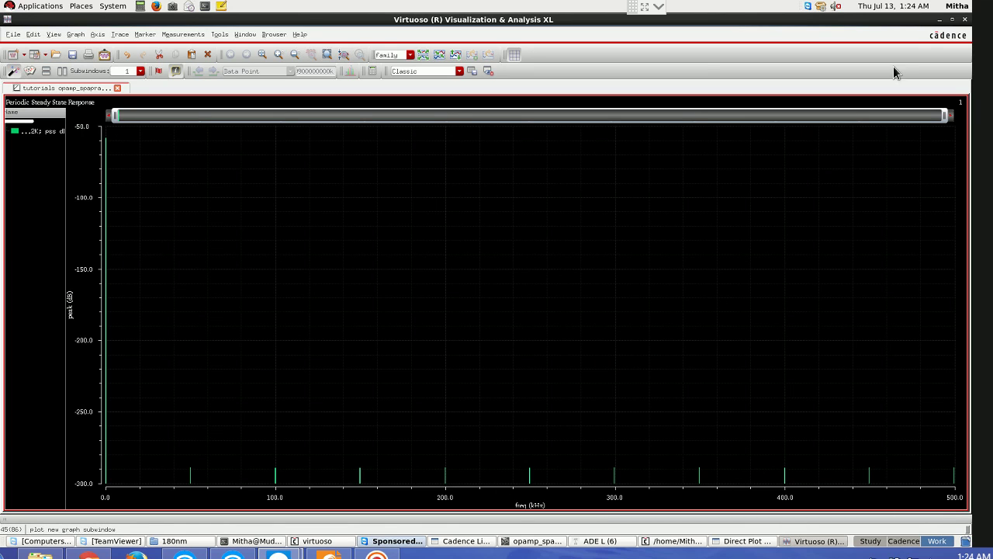
pyautogui.click(964, 20)
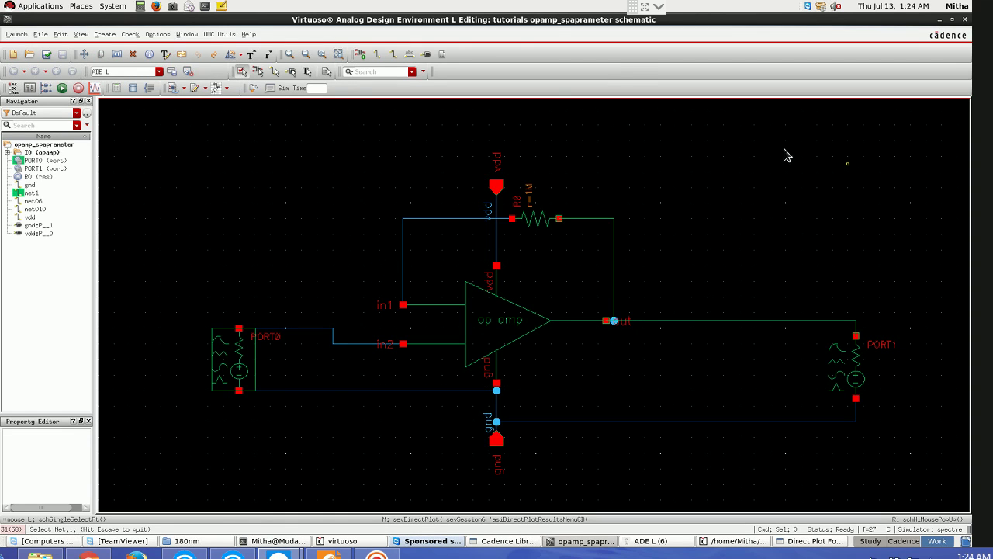
# Restore the Direct Plot form over the schematic, still set to PSS voltage spectrum dB20 at amp -2K.
pyautogui.click(784, 542)
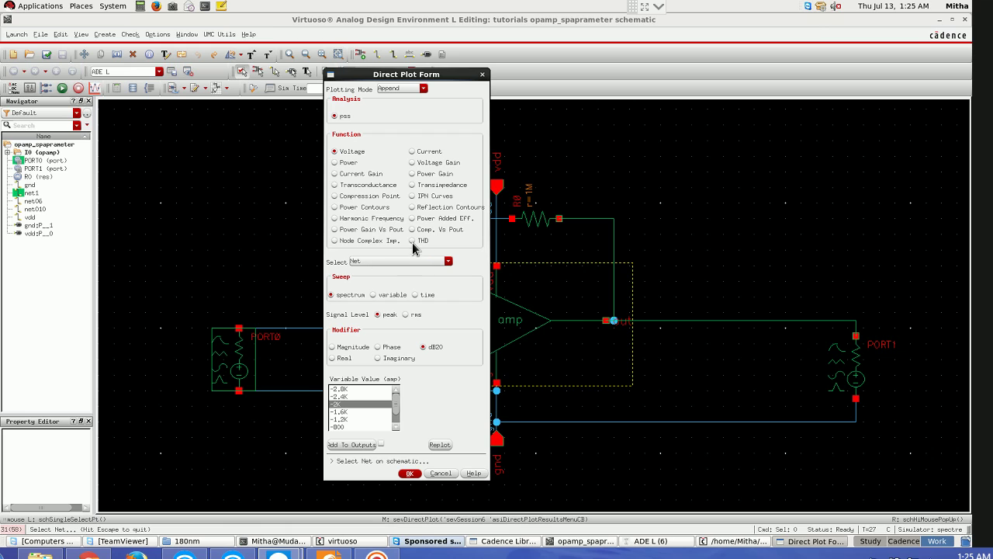
# Plot THD of the out net versus amp, close the plot, and restore the Direct Plot form.
pyautogui.click(409, 241)
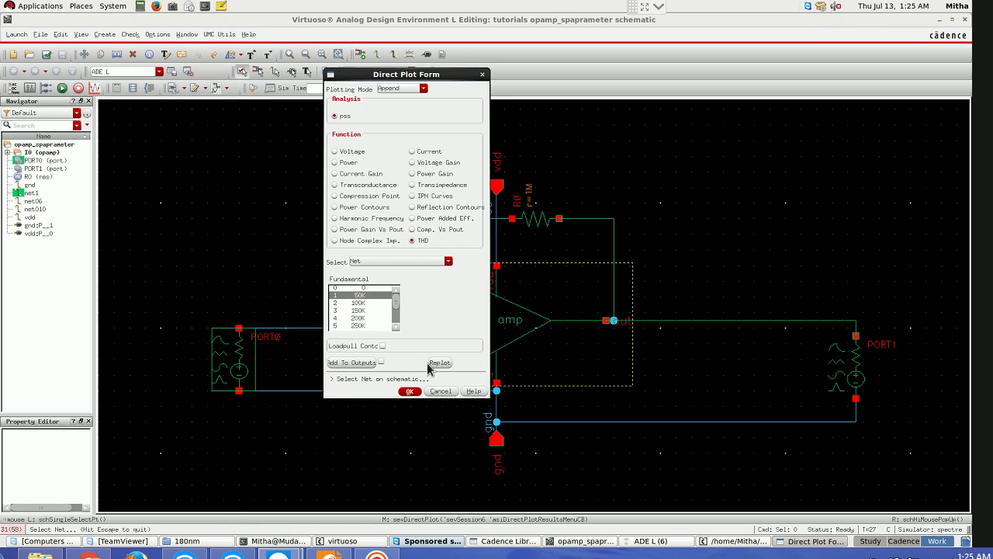
pyautogui.click(728, 323)
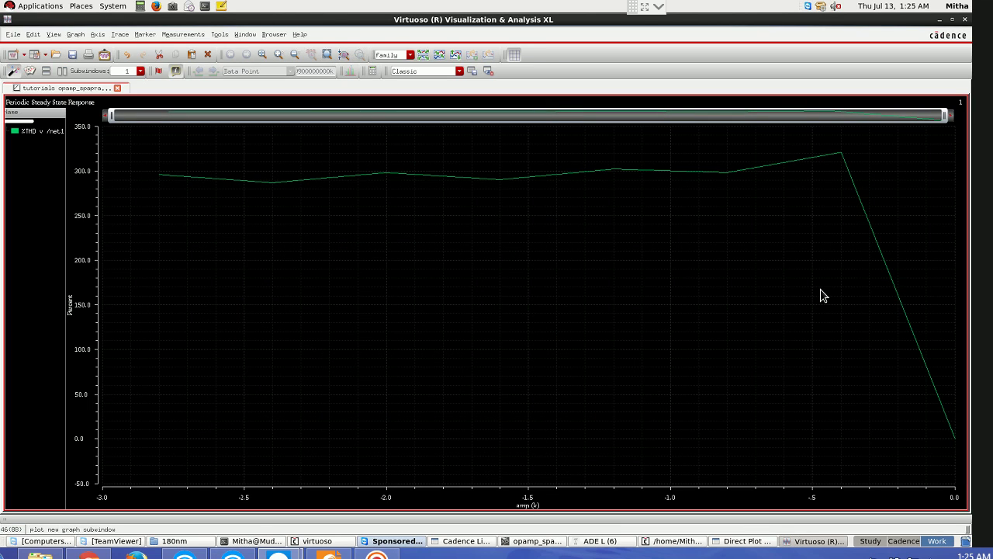
pyautogui.click(964, 20)
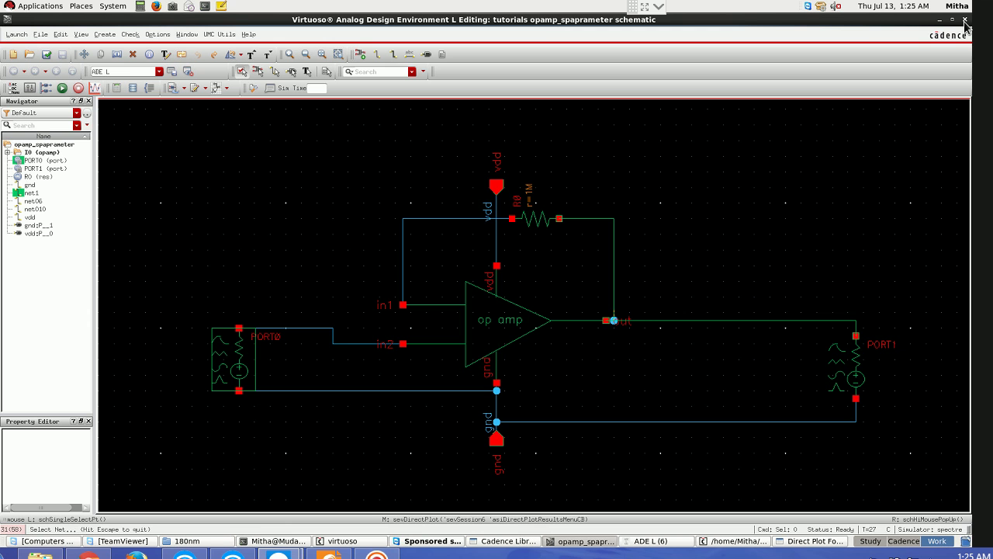
pyautogui.click(785, 542)
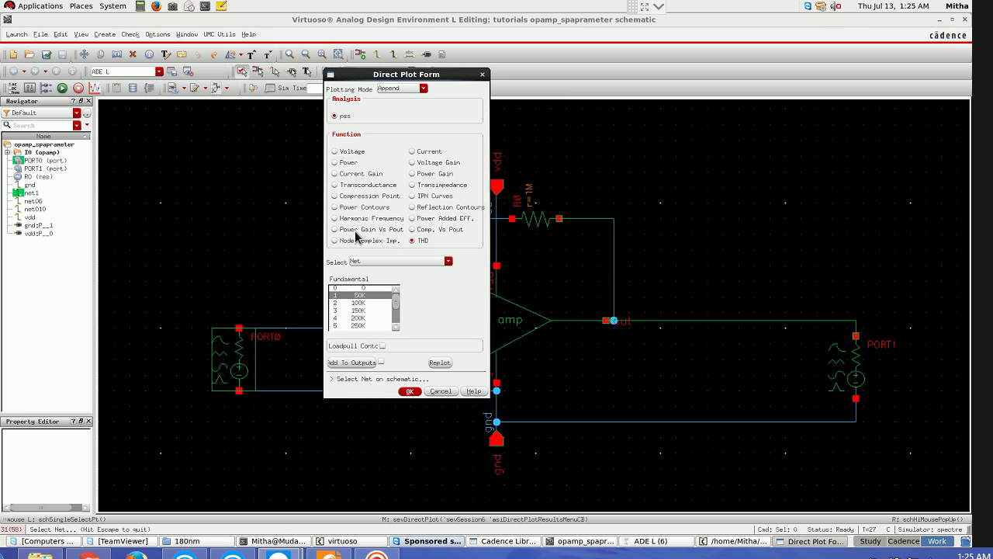